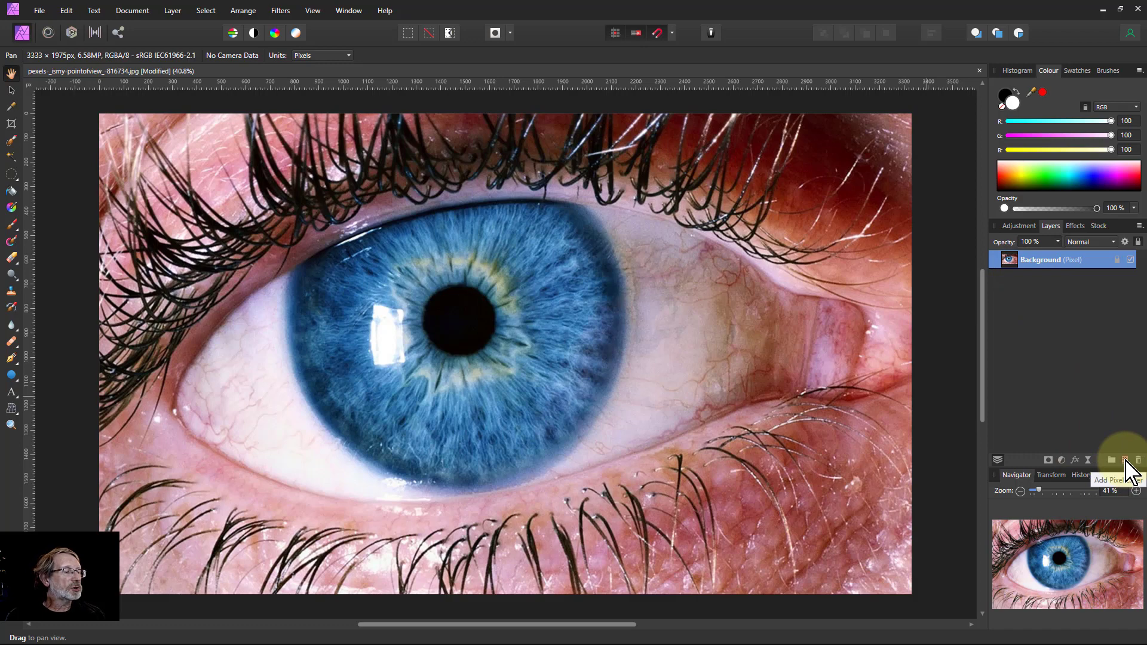
# - Add an empty pixel layer above Background and set the Clone Brush source to Current Layer & Below
pyautogui.click(1125, 460)
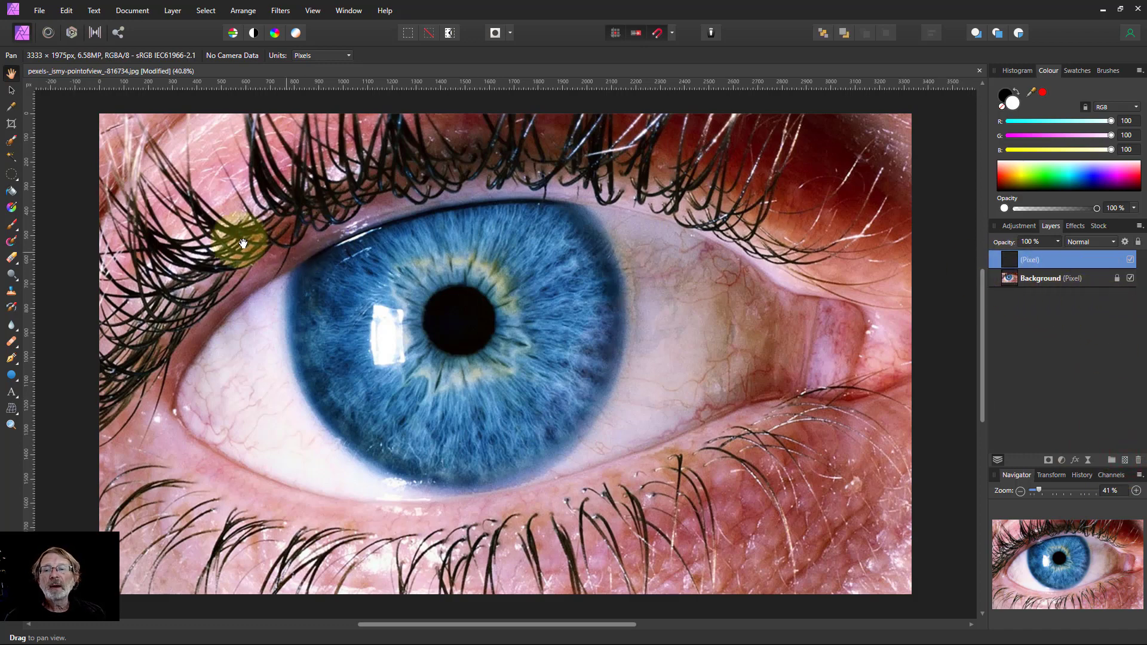
pyautogui.click(10, 291)
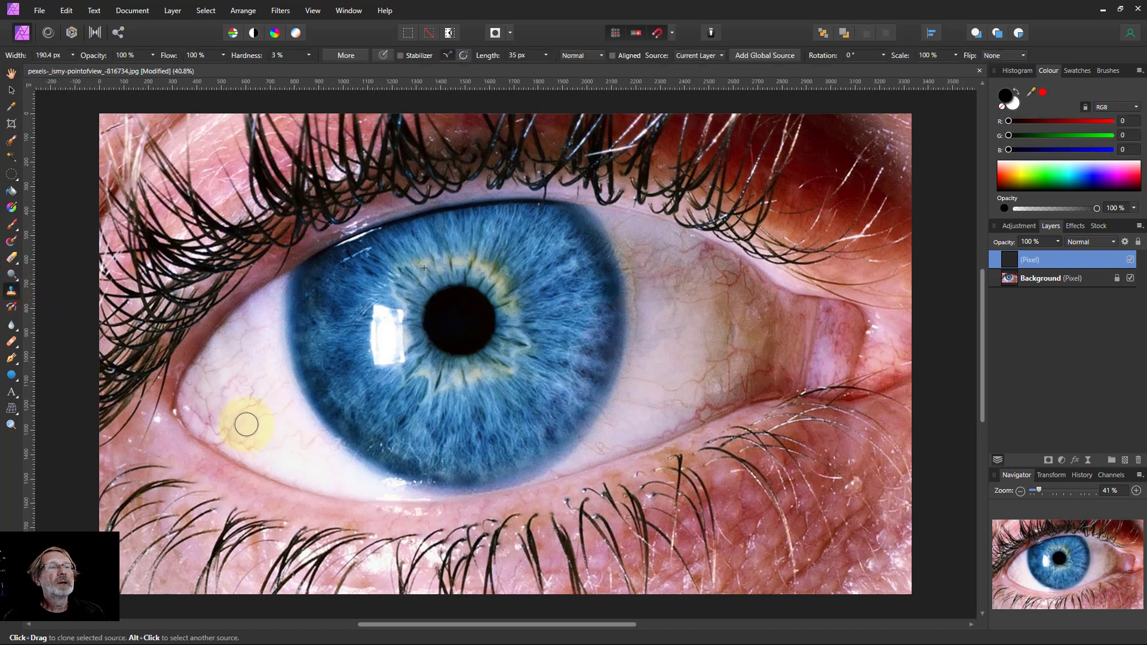
pyautogui.click(702, 59)
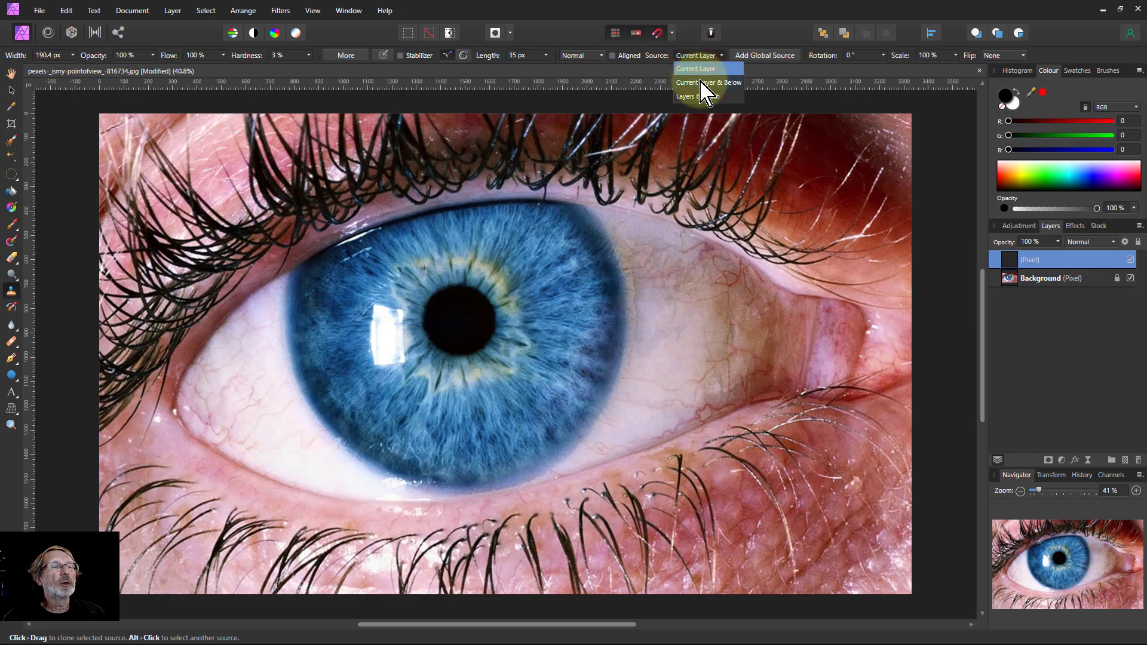
pyautogui.click(703, 83)
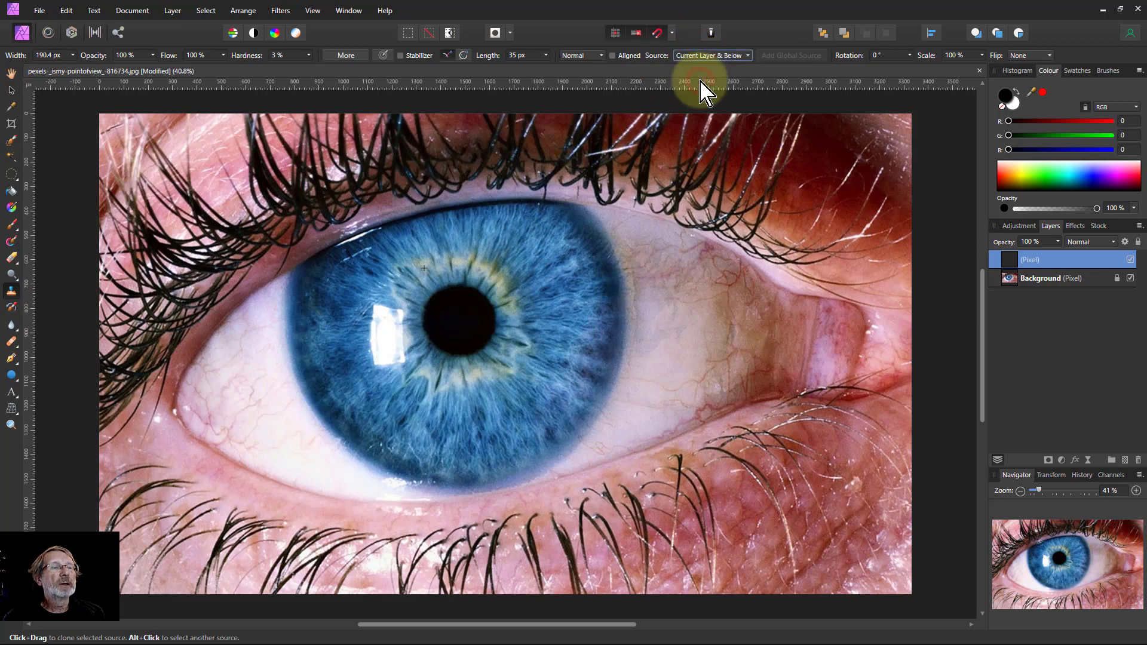
# - Sample clean eye white as the clone source and paint it over the veins on the left side
pyautogui.keyDown('alt'); pyautogui.click(271, 422); pyautogui.keyUp('alt')
pyautogui.click(260, 413)
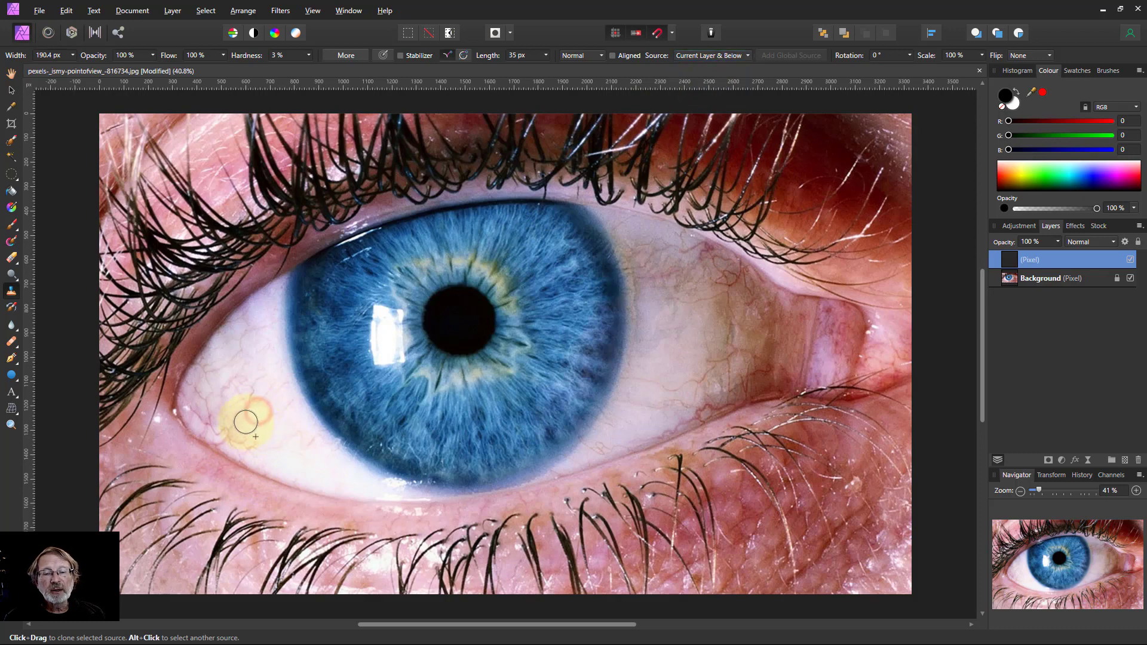
pyautogui.moveTo(245, 422)
pyautogui.mouseDown()
pyautogui.moveTo(269, 420)
pyautogui.moveTo(249, 410)
pyautogui.moveTo(261, 399)
pyautogui.mouseUp()
pyautogui.moveTo(274, 451); pyautogui.dragTo(257, 445)
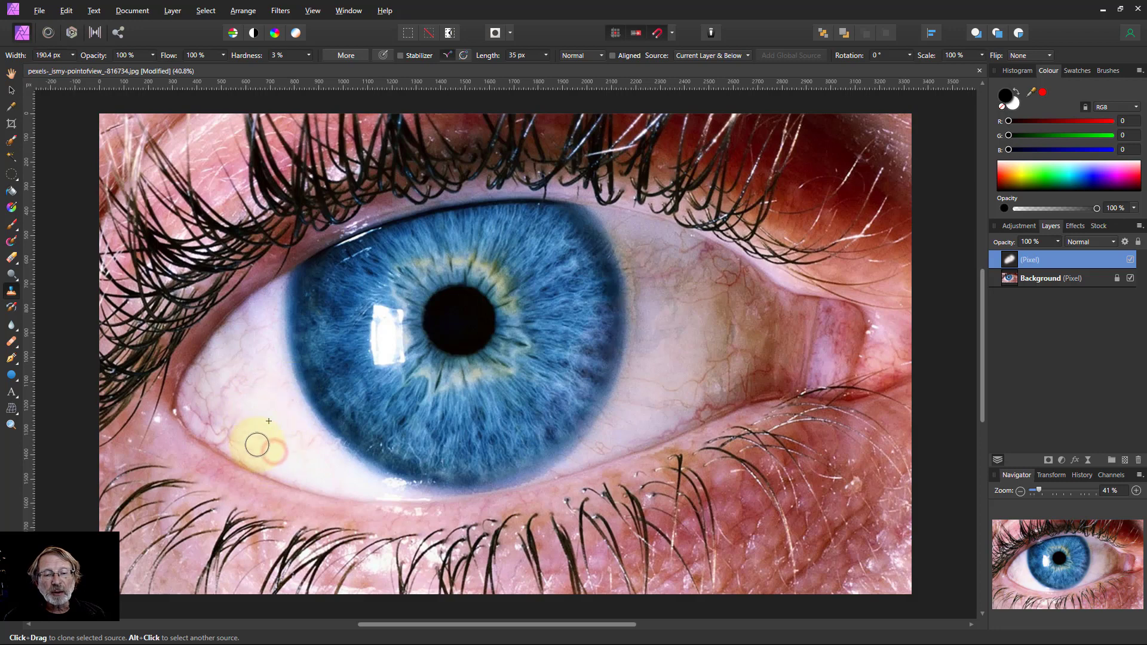
pyautogui.click(253, 444)
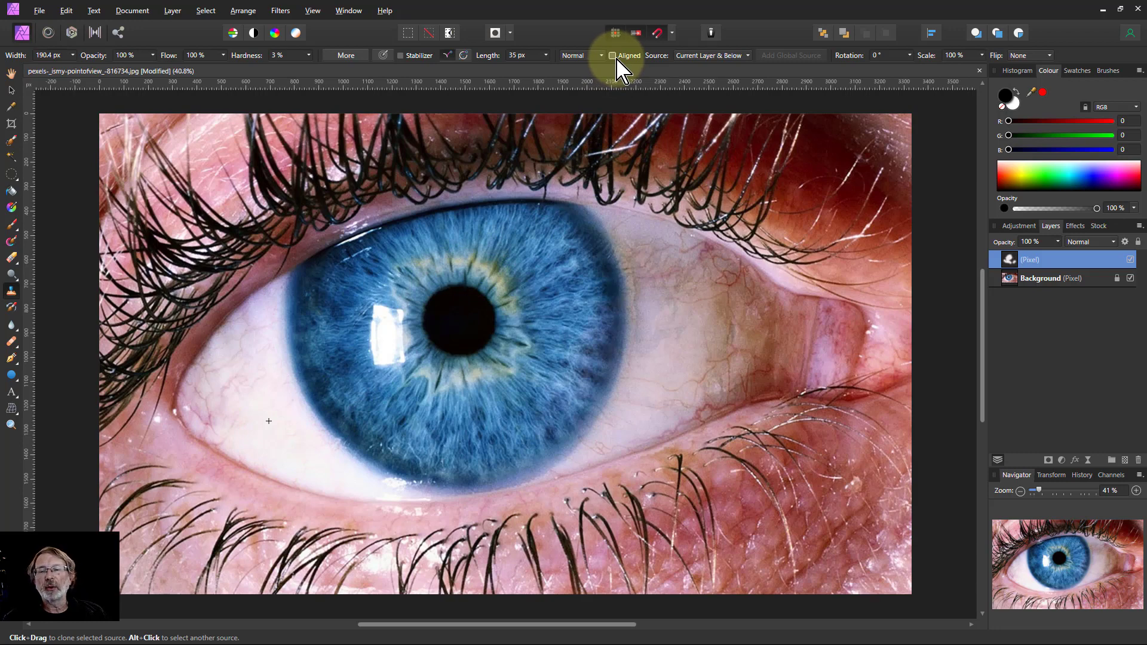
# - Turn Aligned on, resample clean white, and clone over the veins across the left eye white
pyautogui.click(612, 55)
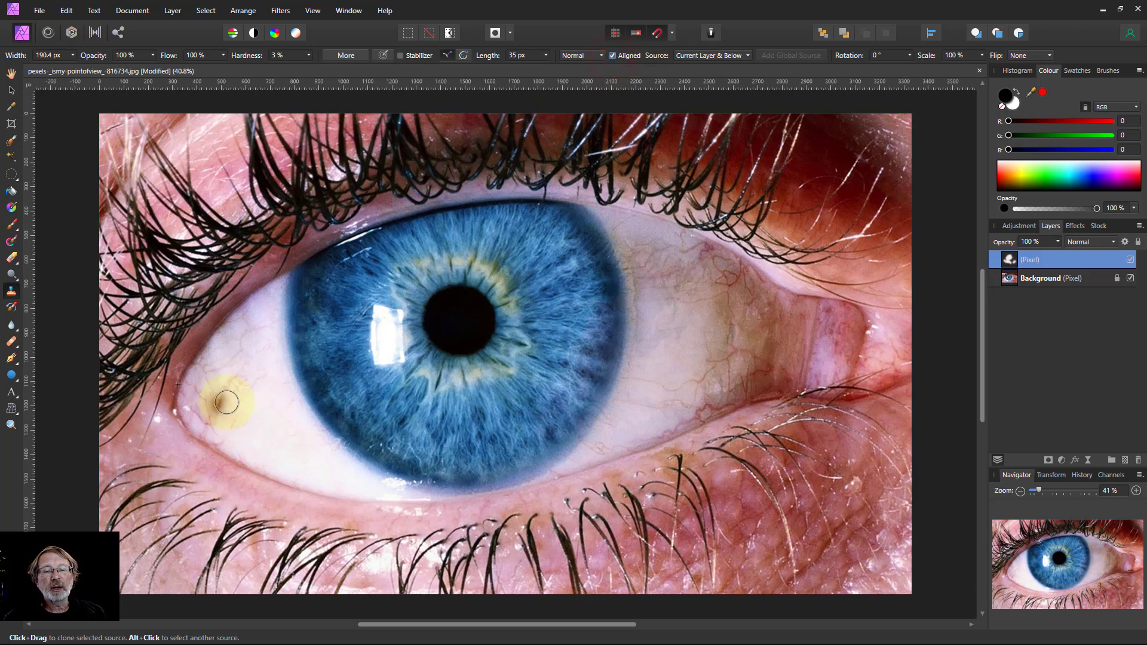
pyautogui.keyDown('alt'); pyautogui.click(289, 434); pyautogui.keyUp('alt')
pyautogui.click(251, 385)
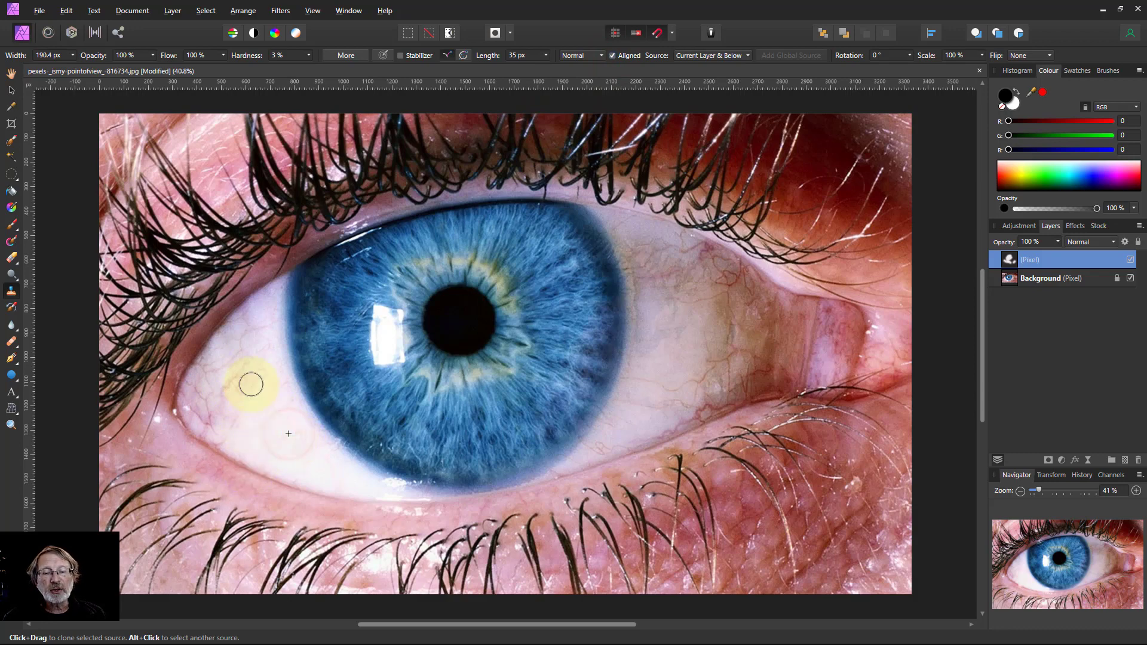
pyautogui.moveTo(240, 380)
pyautogui.mouseDown()
pyautogui.moveTo(242, 446)
pyautogui.moveTo(236, 418)
pyautogui.mouseUp()
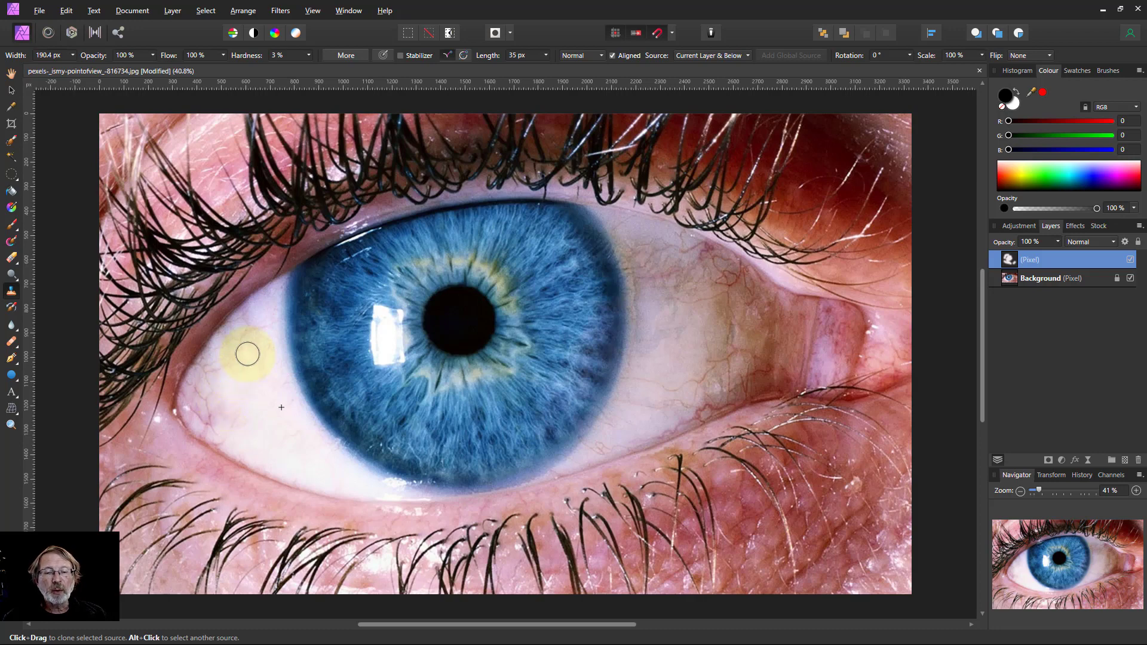
pyautogui.moveTo(247, 354)
pyautogui.mouseDown()
pyautogui.moveTo(217, 376)
pyautogui.moveTo(254, 372)
pyautogui.moveTo(250, 391)
pyautogui.moveTo(232, 380)
pyautogui.moveTo(219, 412)
pyautogui.moveTo(271, 425)
pyautogui.moveTo(282, 446)
pyautogui.moveTo(270, 465)
pyautogui.mouseUp()
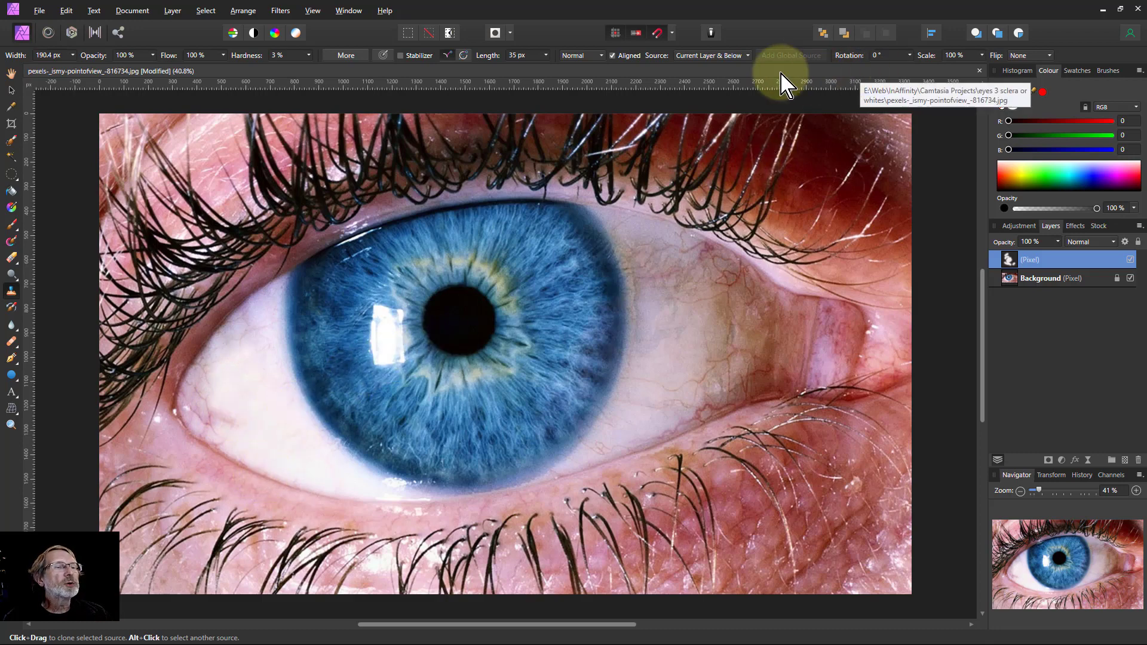
# - Turn Aligned off and clone clean white over veins at the left edge and inner corner
pyautogui.click(613, 55)
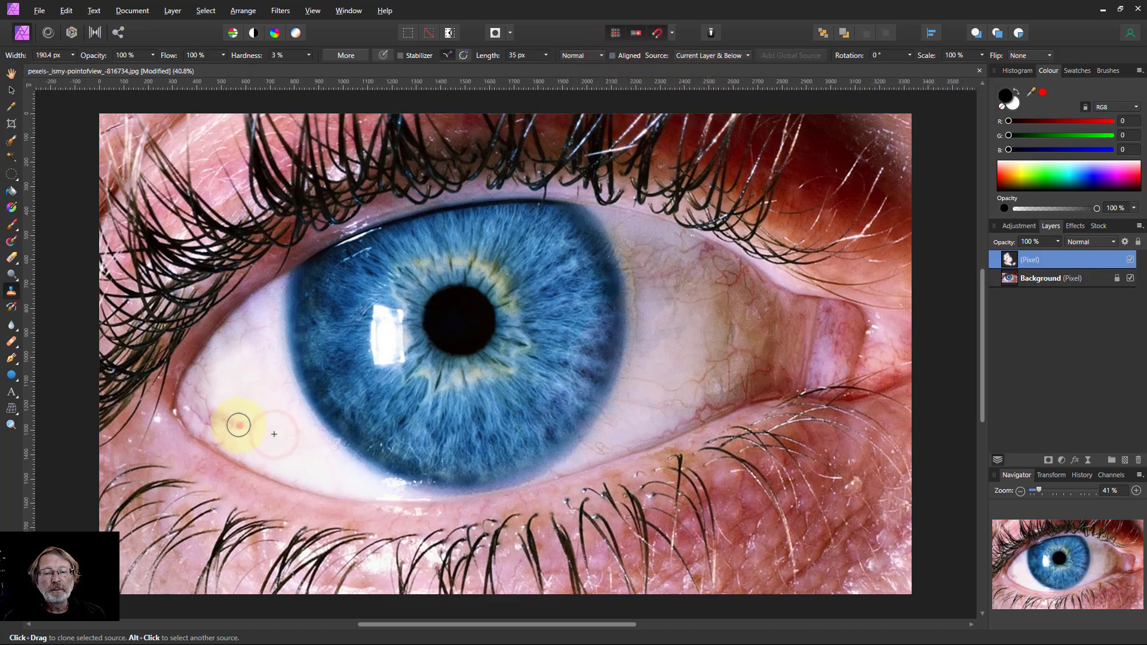
pyautogui.moveTo(240, 425)
pyautogui.mouseDown()
pyautogui.moveTo(217, 410)
pyautogui.moveTo(213, 422)
pyautogui.mouseUp()
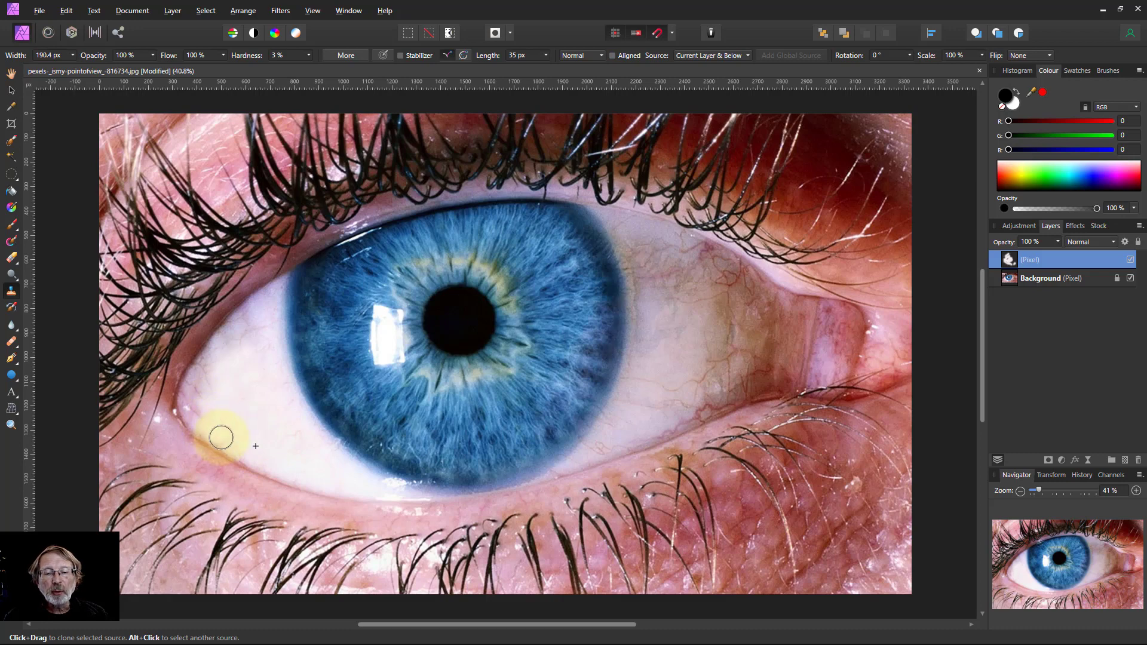
pyautogui.click(220, 431)
pyautogui.moveTo(199, 405); pyautogui.dragTo(219, 424)
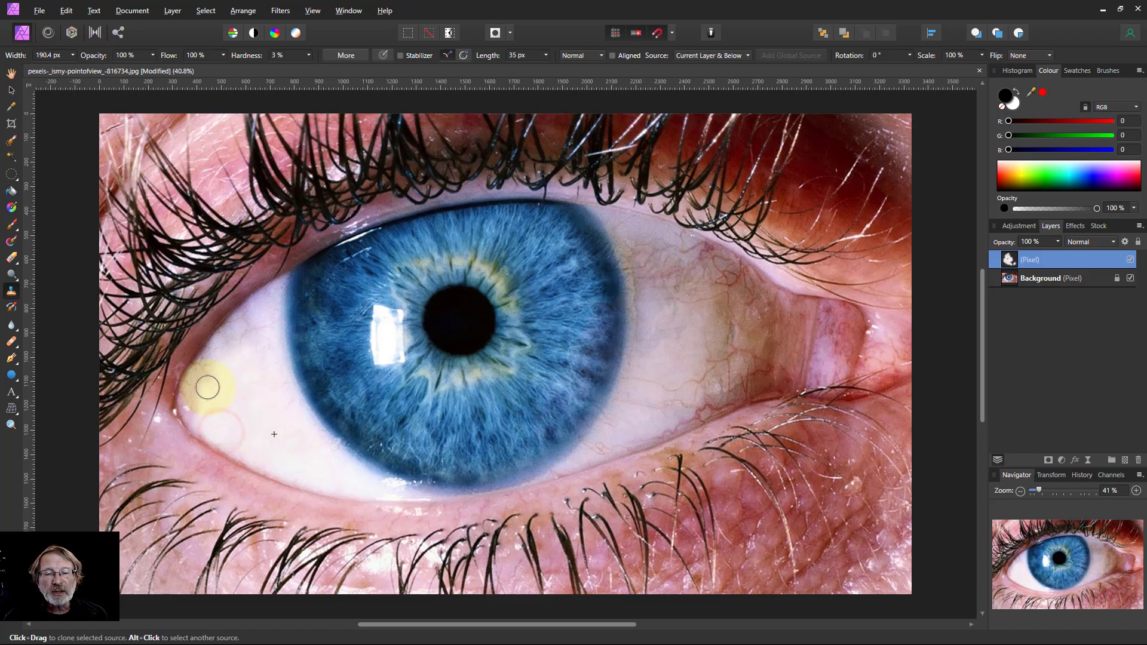
pyautogui.moveTo(209, 373)
pyautogui.mouseDown()
pyautogui.moveTo(199, 382)
pyautogui.moveTo(208, 374)
pyautogui.mouseUp()
pyautogui.click(191, 406)
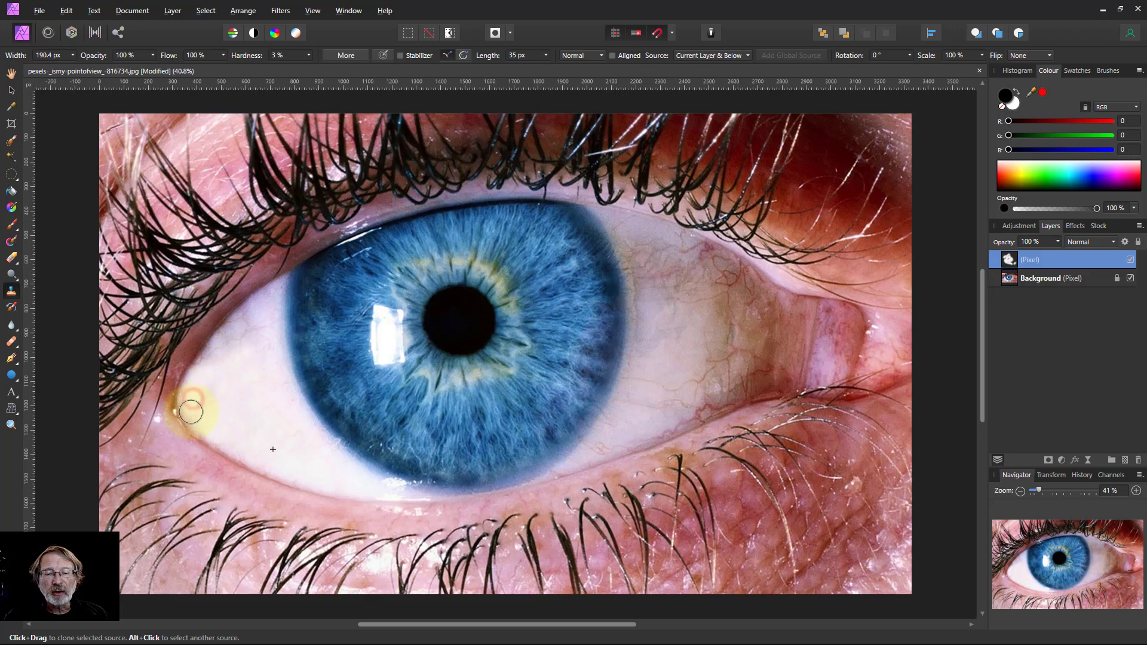
pyautogui.moveTo(222, 379)
pyautogui.mouseDown()
pyautogui.moveTo(199, 405)
pyautogui.moveTo(205, 427)
pyautogui.mouseUp()
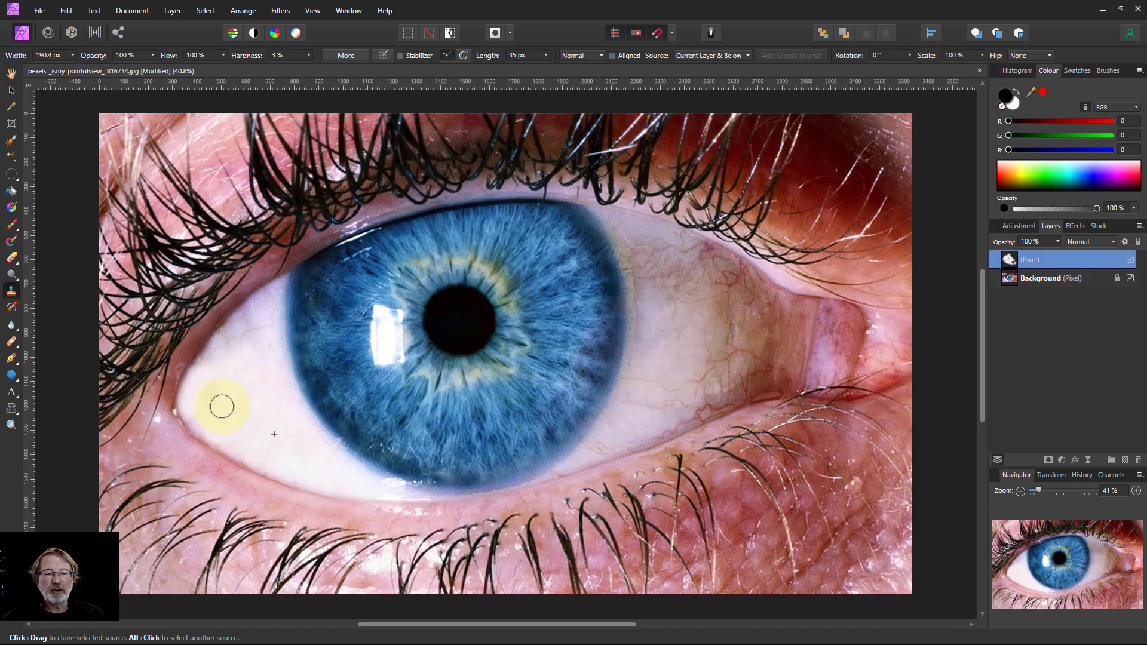
# - Revert the History to the first Clone Brush stroke, bringing the left-eye veins back
pyautogui.click(1083, 475)
pyautogui.scroll(5, 1040, 538)
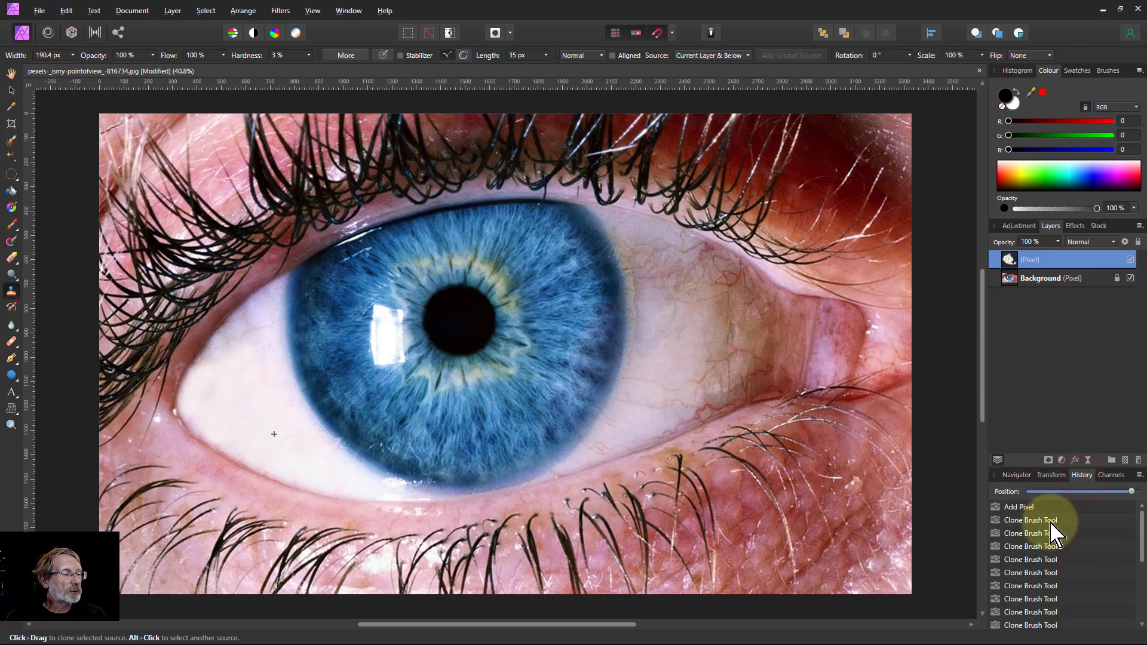
pyautogui.click(1023, 509)
pyautogui.click(1020, 519)
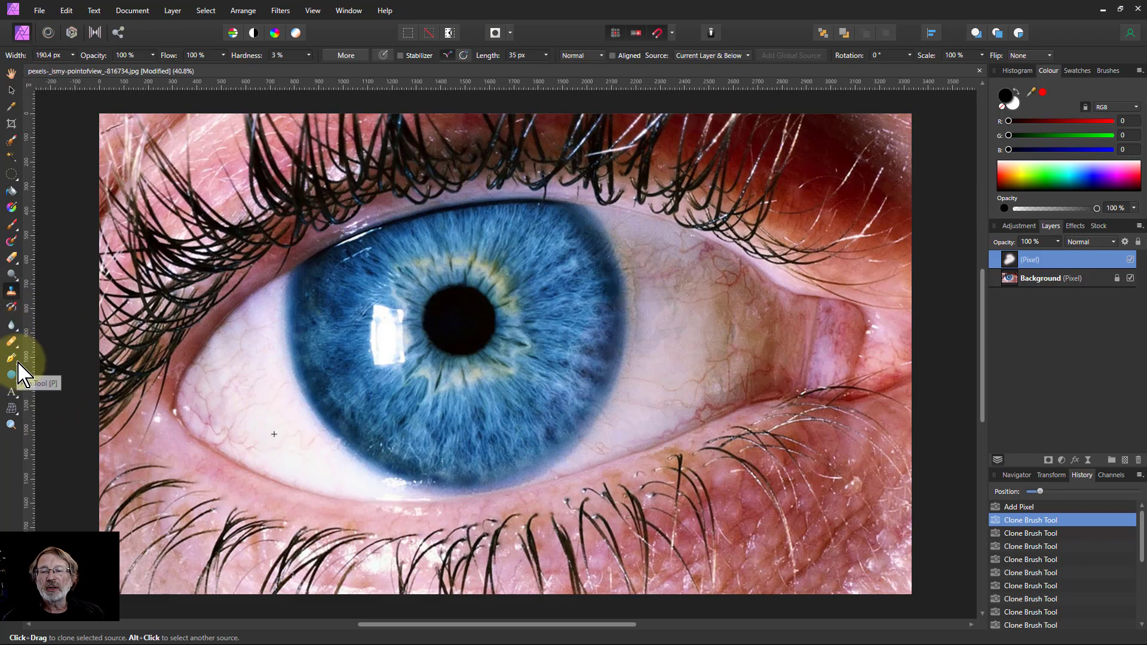
pyautogui.click(12, 342)
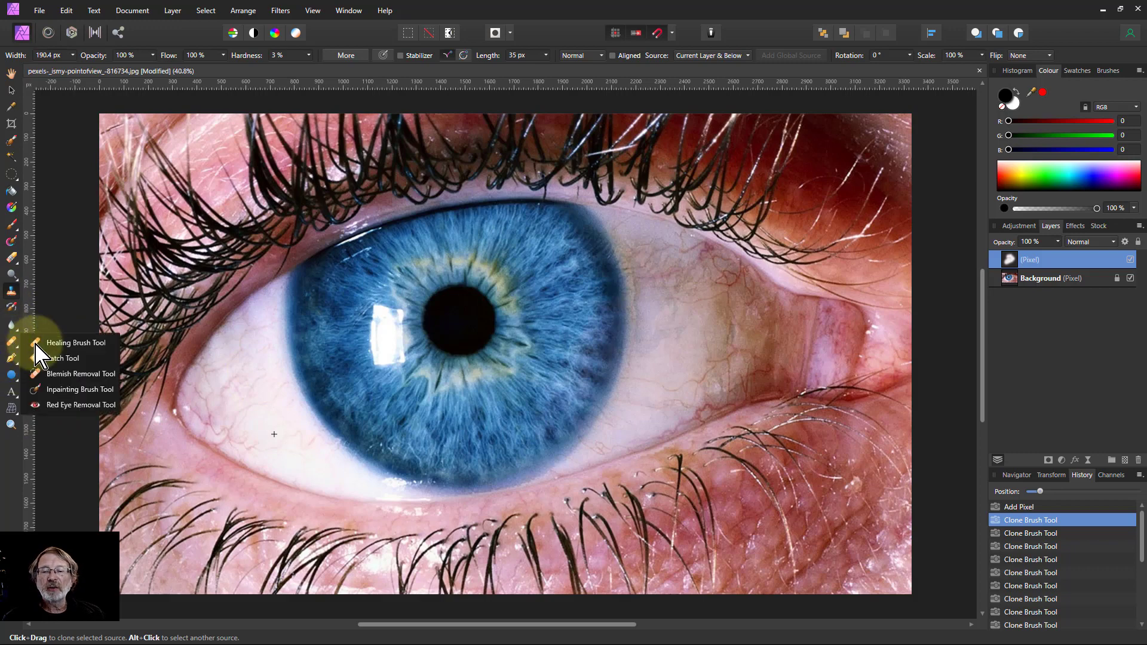
# - Switch to the Healing Brush, sample clean eye white, and heal vein spots near the inner corner
pyautogui.click(81, 345)
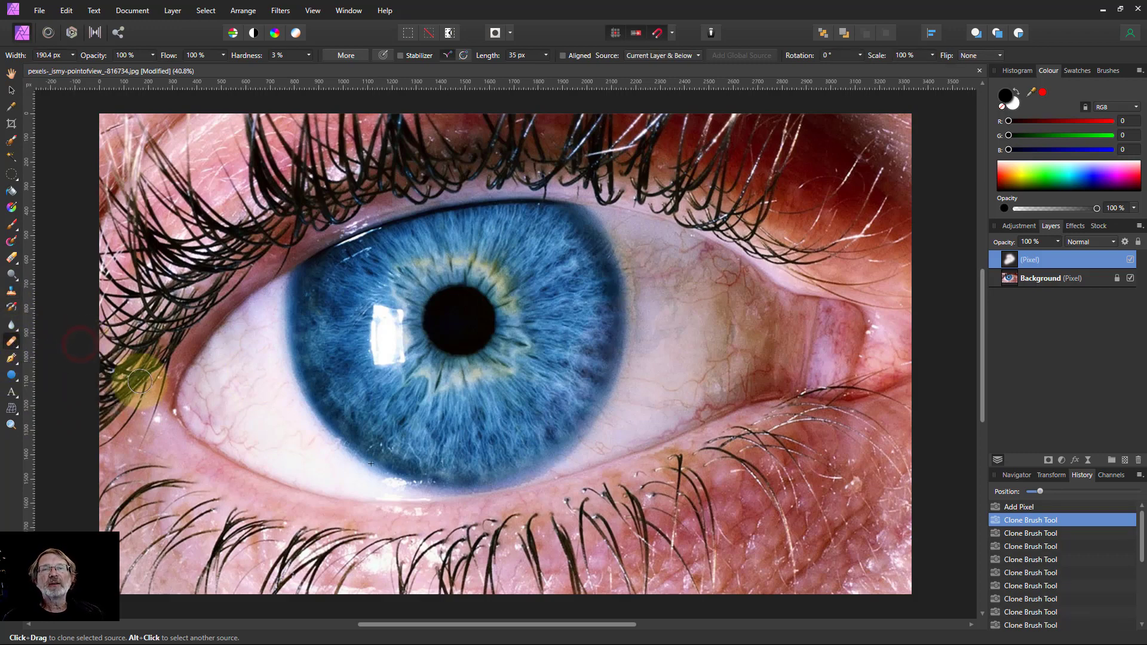
pyautogui.keyDown('alt'); pyautogui.click(283, 430); pyautogui.keyUp('alt')
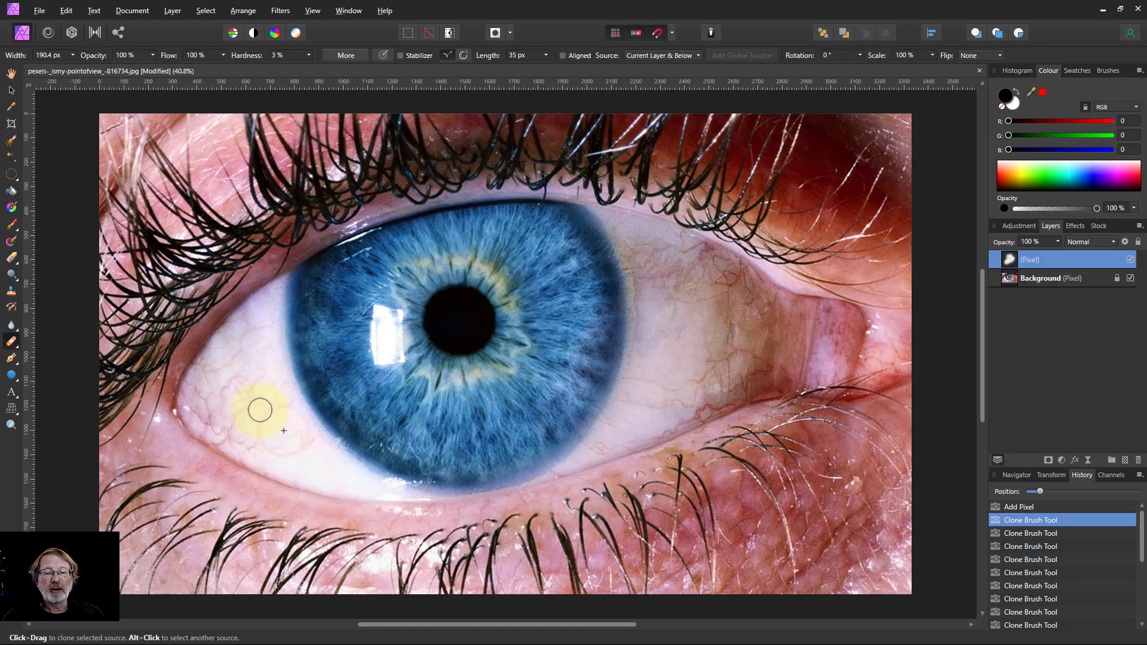
pyautogui.click(270, 399)
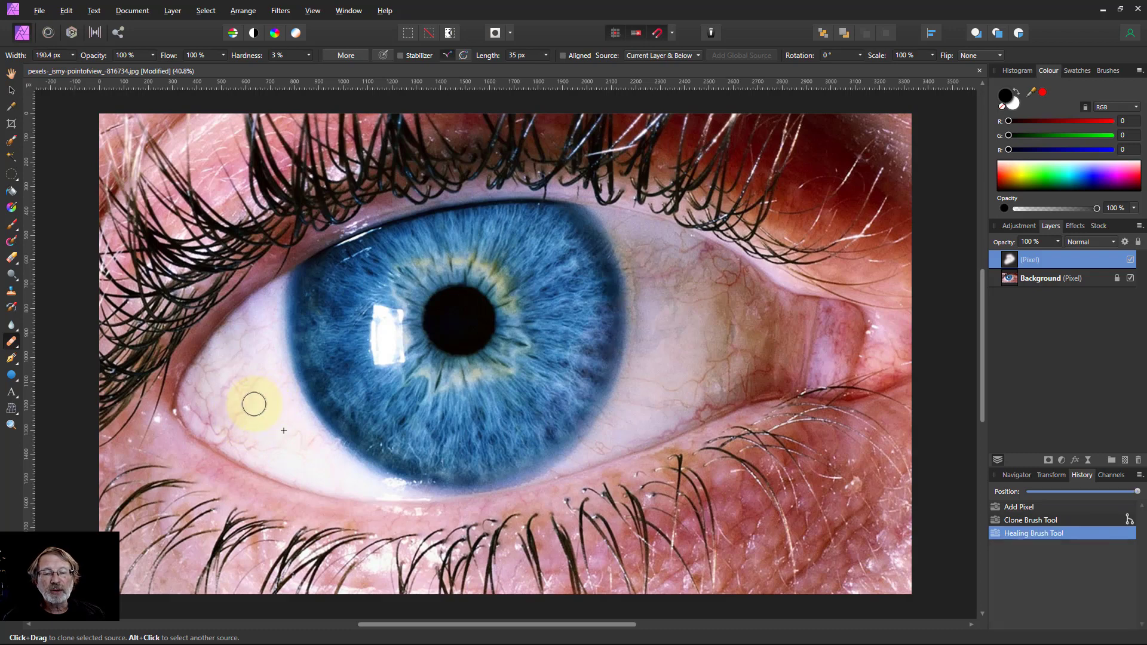
pyautogui.click(254, 404)
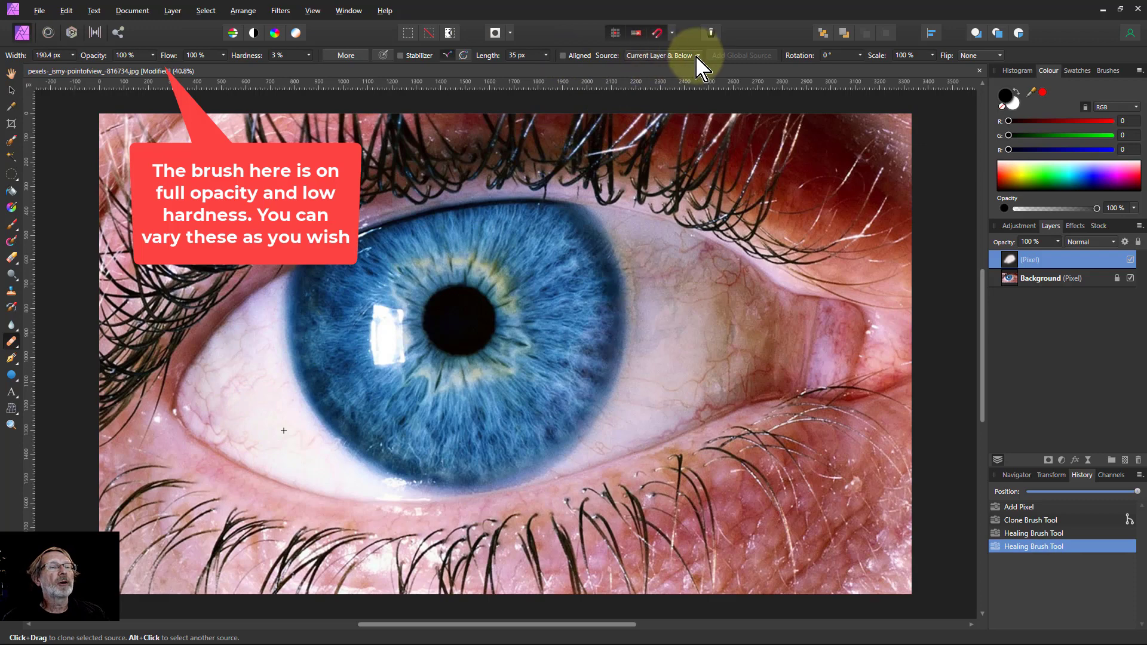
pyautogui.click(257, 444)
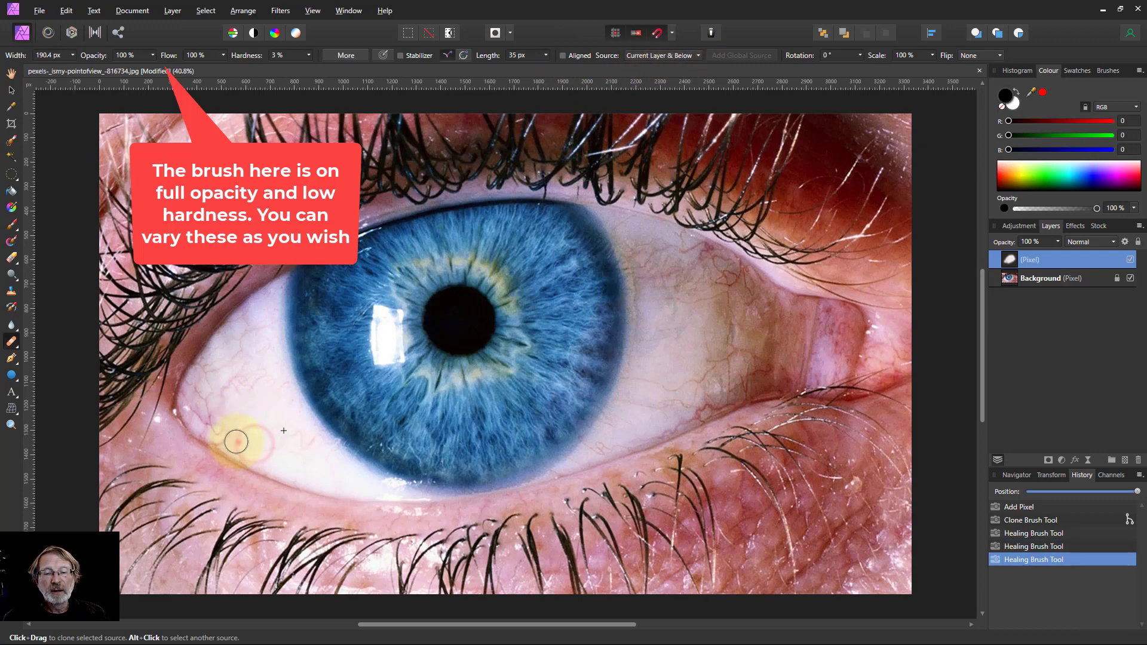
pyautogui.click(235, 440)
pyautogui.click(228, 438)
pyautogui.click(209, 425)
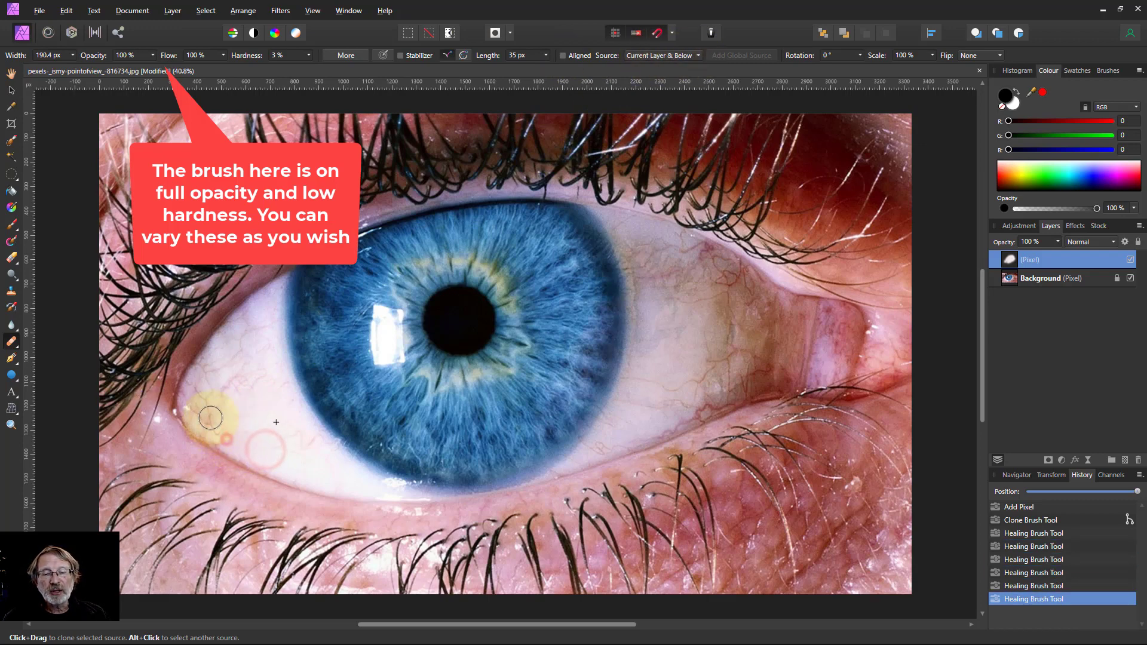
pyautogui.click(231, 389)
pyautogui.click(218, 415)
pyautogui.moveTo(218, 415)
pyautogui.mouseDown()
pyautogui.moveTo(202, 415)
pyautogui.moveTo(210, 433)
pyautogui.mouseUp()
# - Dab away the remaining veins at the inner eye corner, redoing one bad dab
pyautogui.click(228, 430)
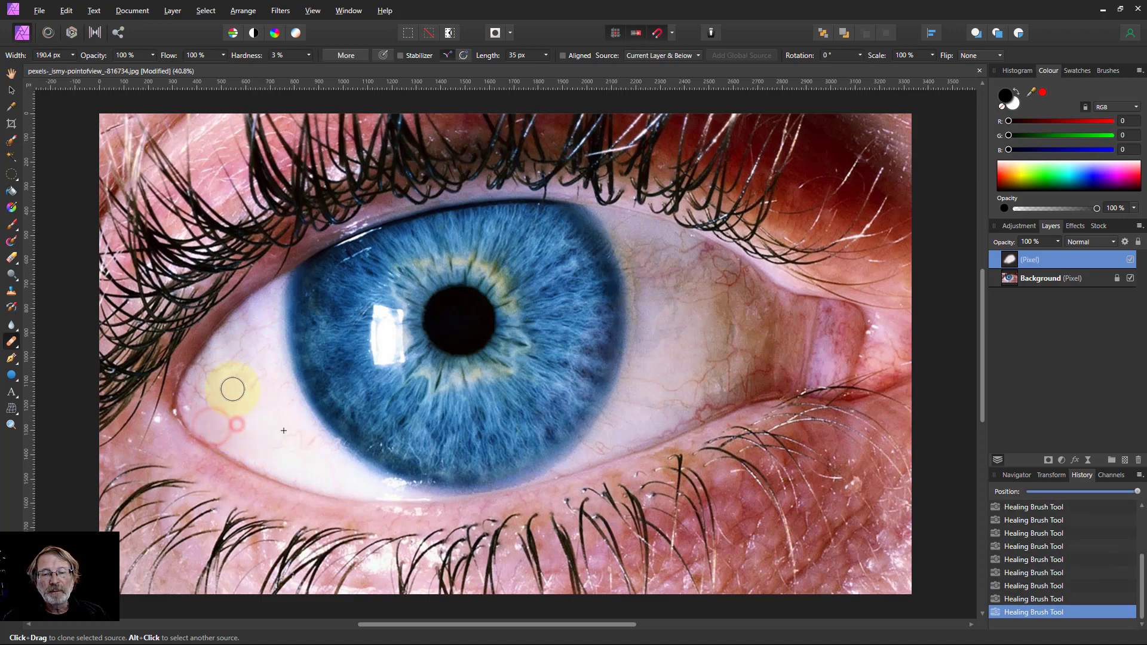
pyautogui.click(231, 377)
pyautogui.click(205, 397)
pyautogui.click(208, 392)
pyautogui.click(202, 388)
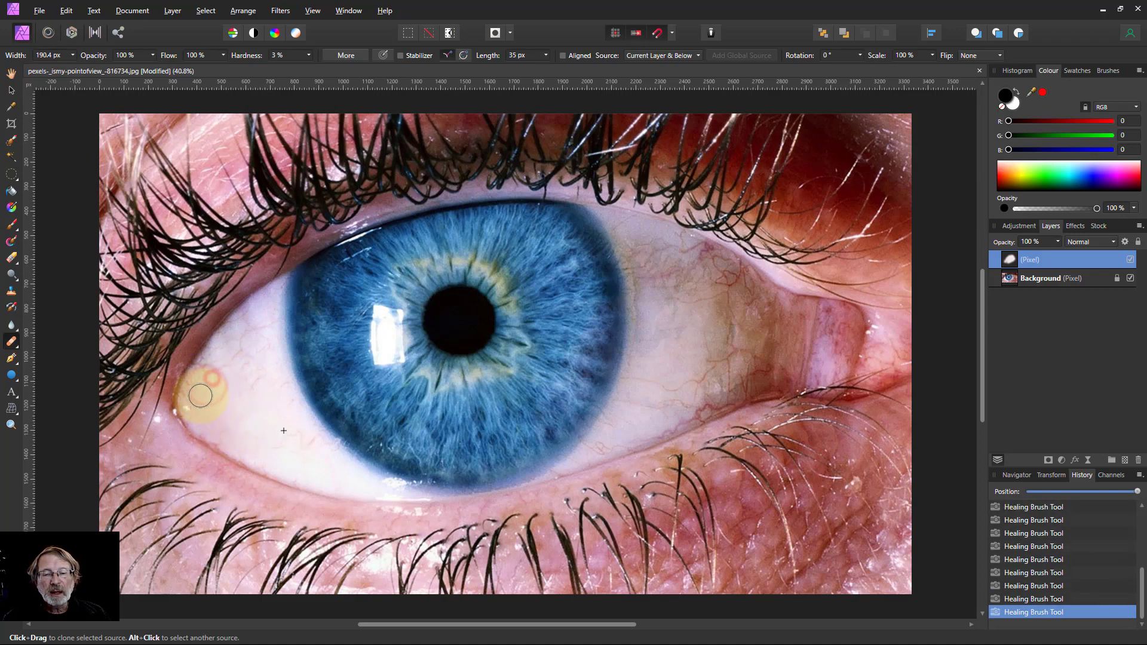
pyautogui.click(201, 382)
pyautogui.click(205, 378)
pyautogui.hotkey('ctrl', 'z')
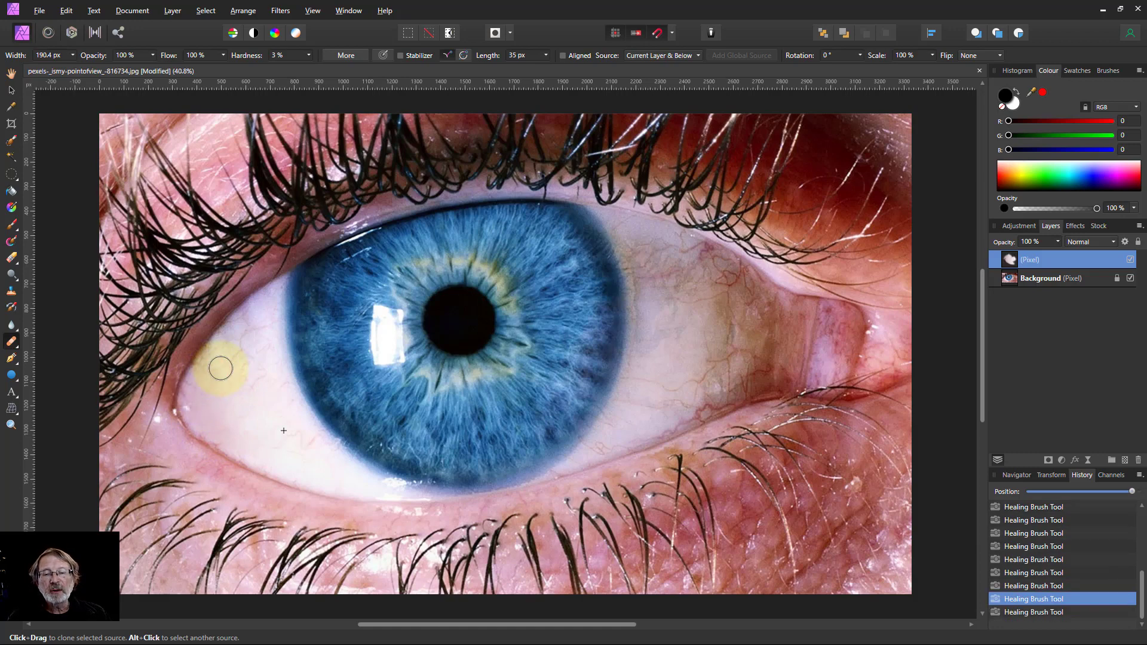
pyautogui.click(197, 378)
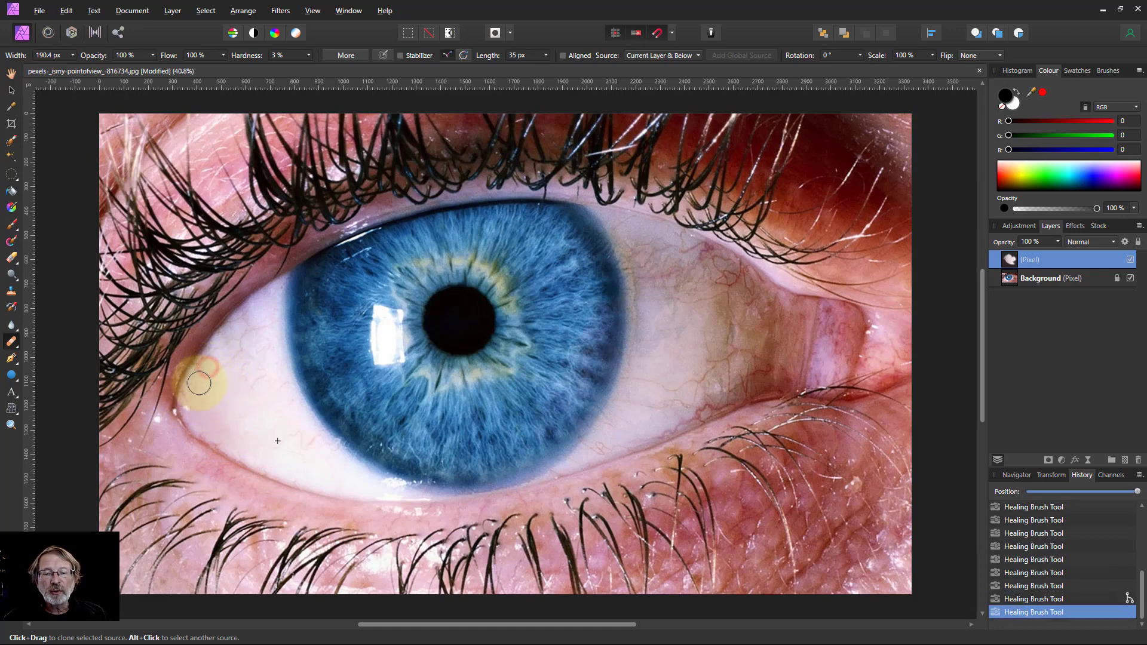
pyautogui.click(220, 369)
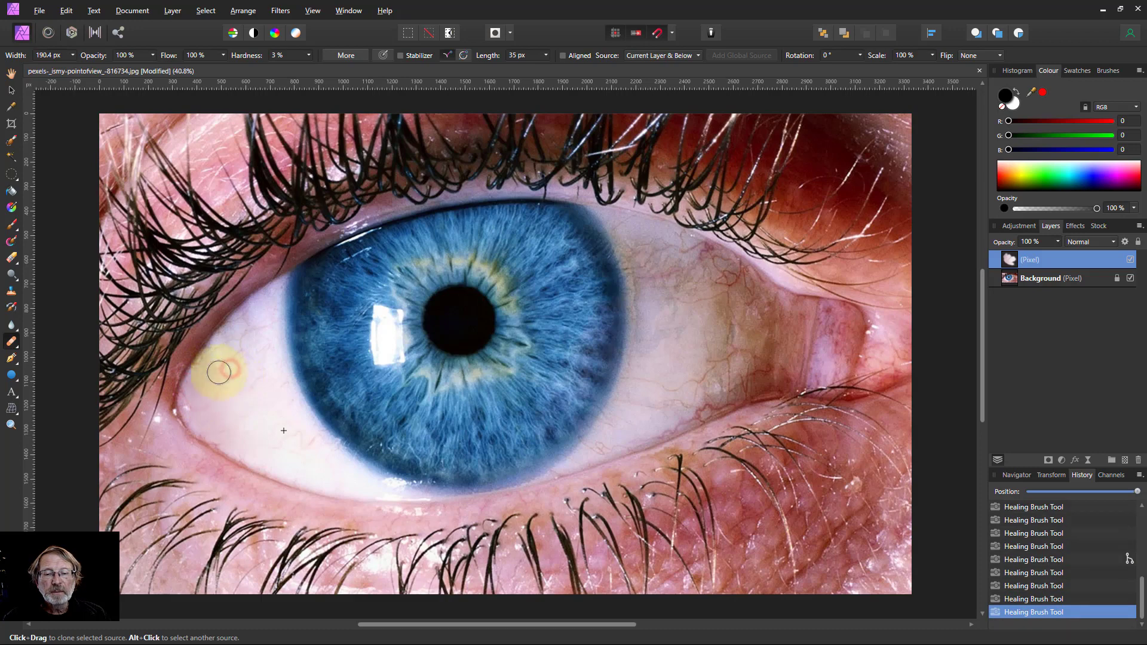
# - Heal the scattered veins on the eye white left of the iris
pyautogui.click(256, 336)
pyautogui.click(253, 328)
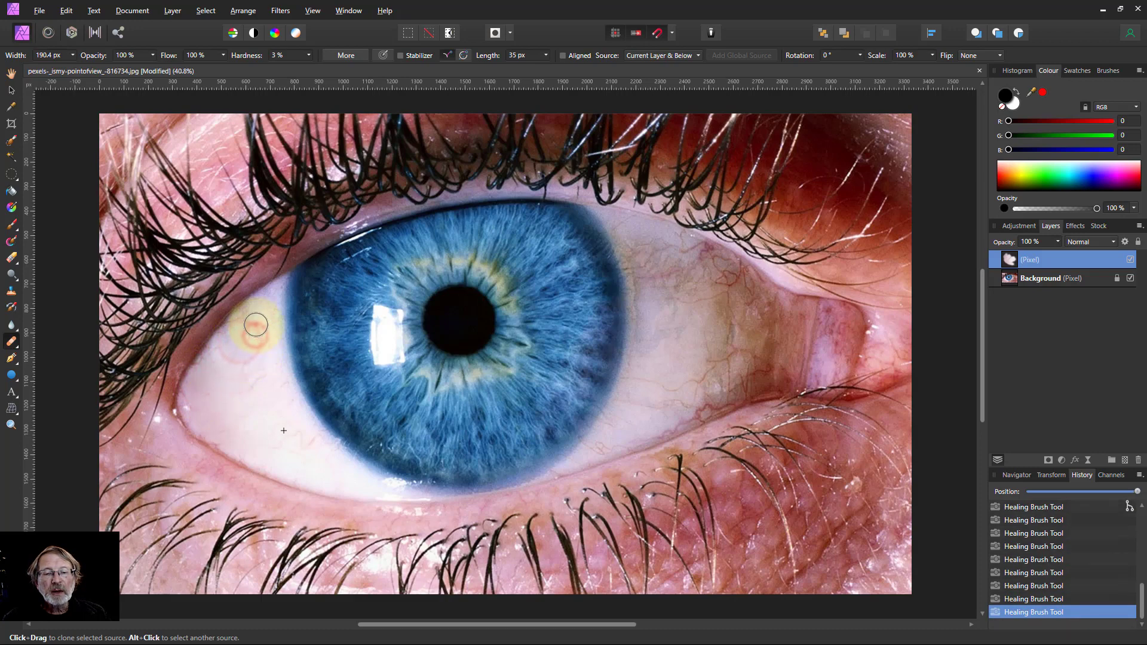
pyautogui.click(252, 326)
pyautogui.click(249, 321)
pyautogui.click(240, 330)
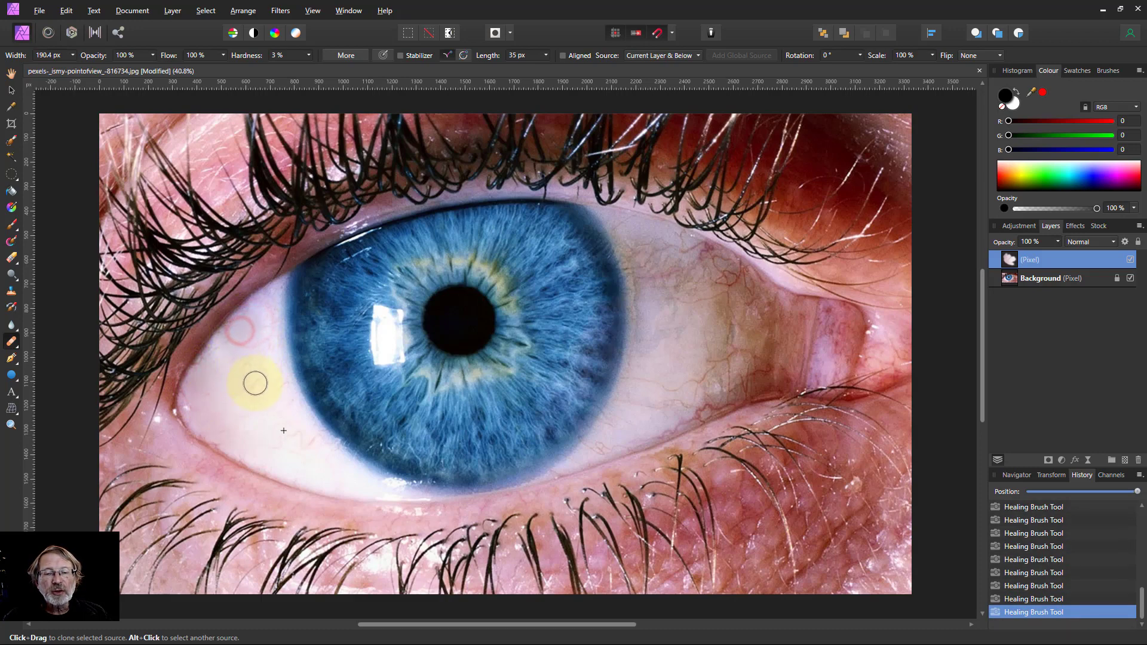
pyautogui.moveTo(279, 391); pyautogui.dragTo(285, 402)
pyautogui.click(279, 387)
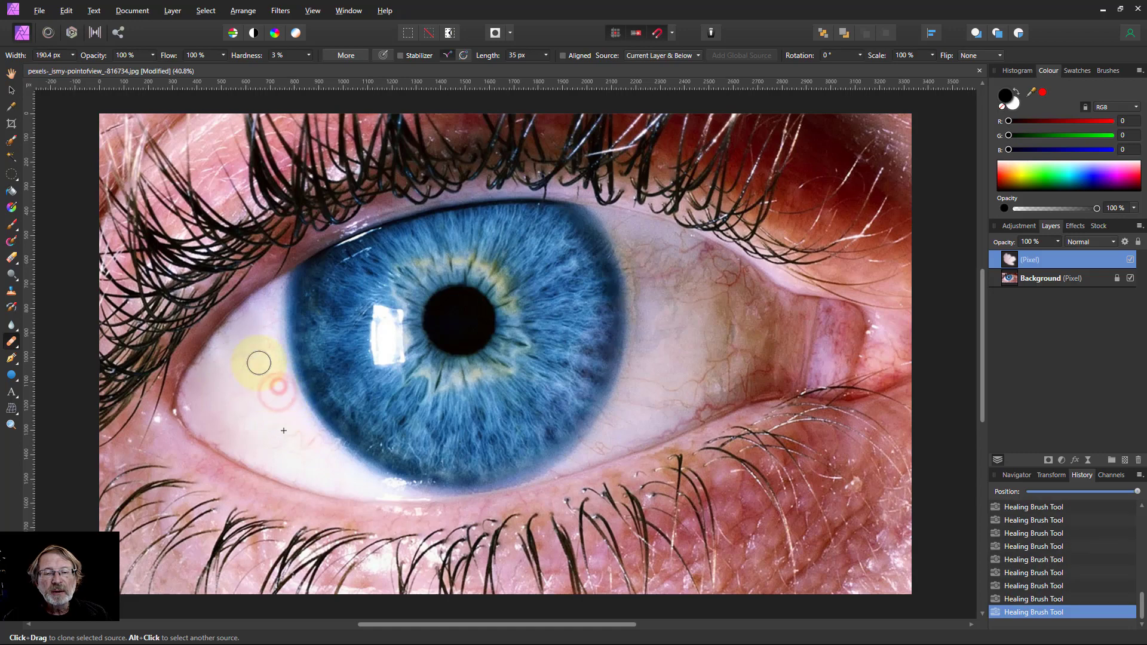
pyautogui.moveTo(243, 337); pyautogui.dragTo(220, 359)
pyautogui.click(220, 347)
pyautogui.click(261, 308)
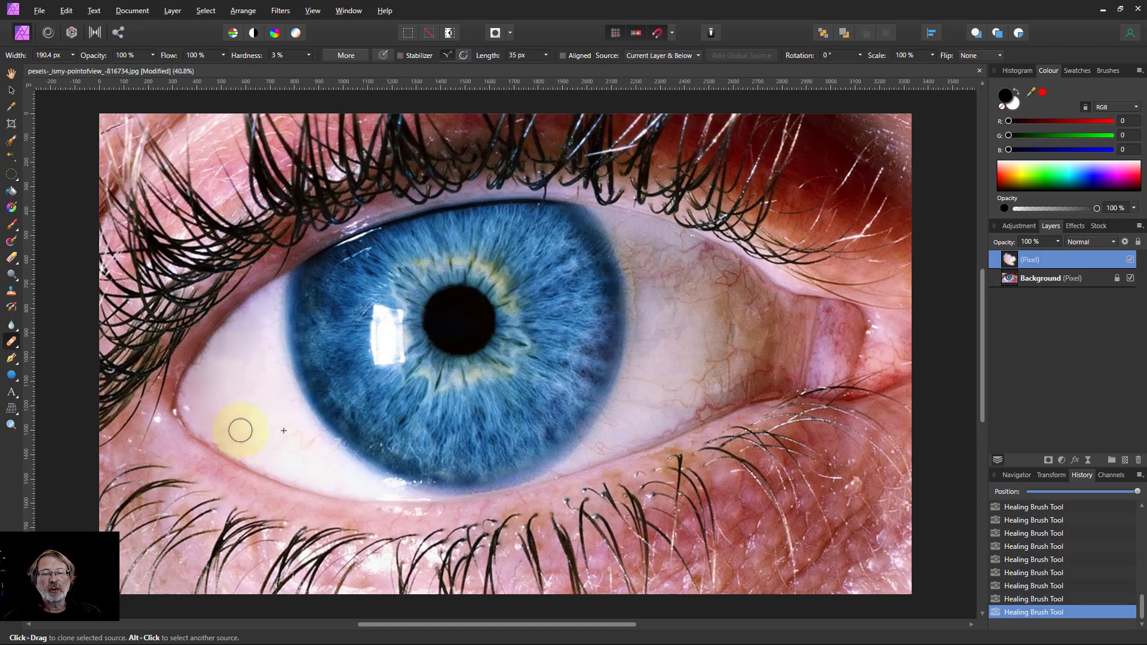
pyautogui.click(313, 448)
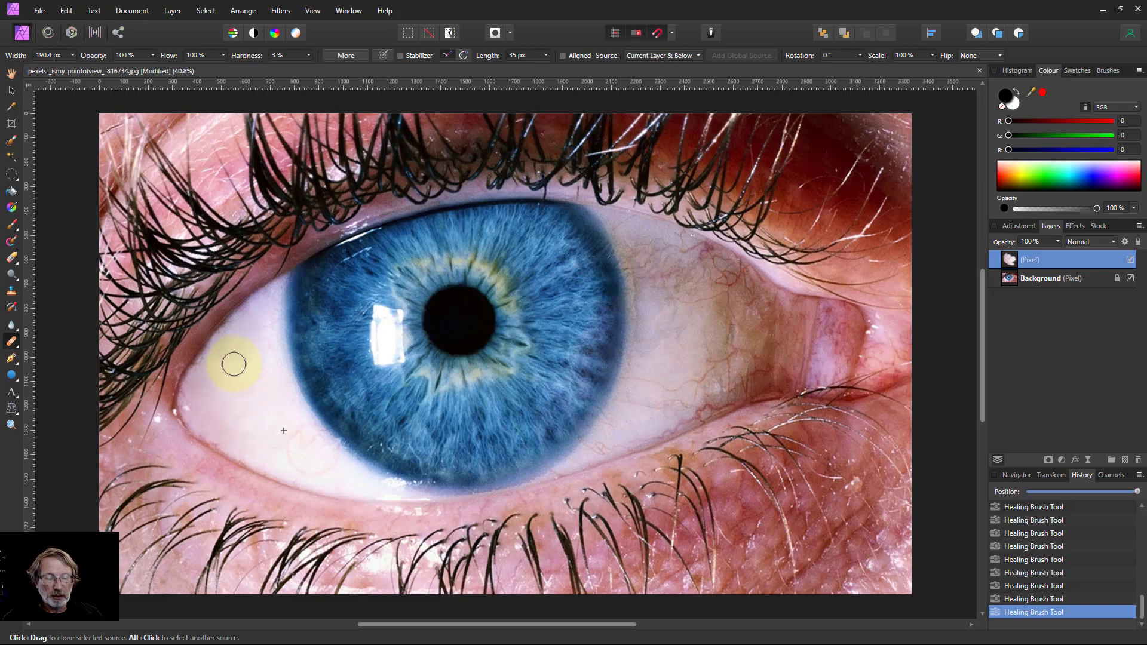
# - Enlarge the brush and heal the lower left eye white along the lower lid
pyautogui.press(']')
pyautogui.press(']')
pyautogui.press(']')
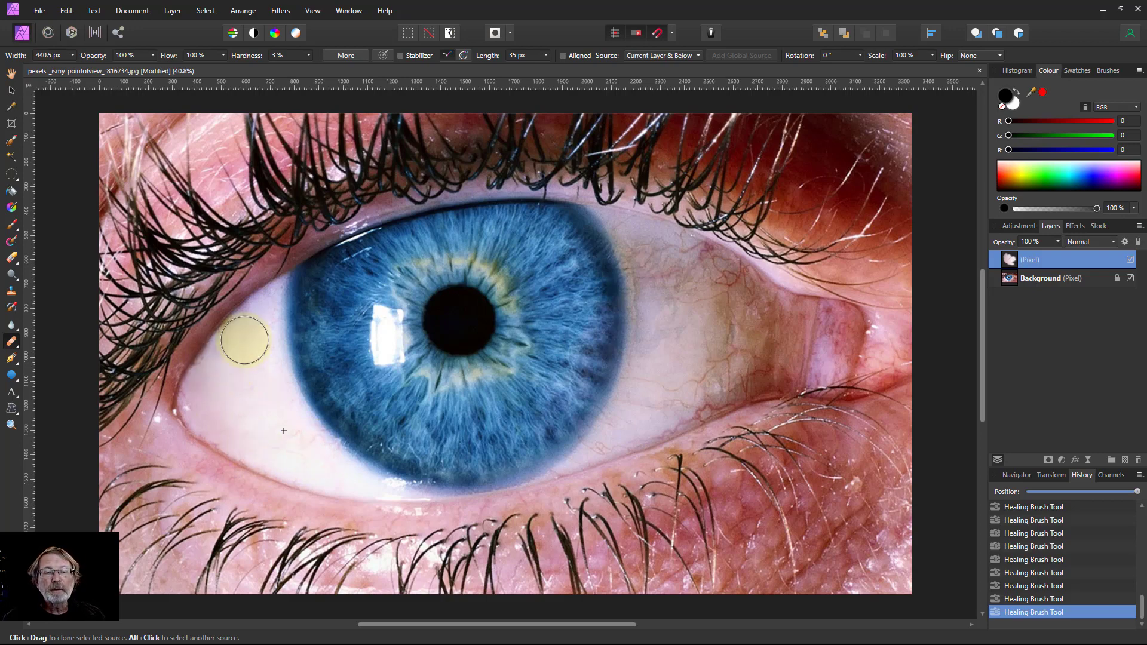
pyautogui.press(']')
pyautogui.click(247, 340)
pyautogui.click(248, 348)
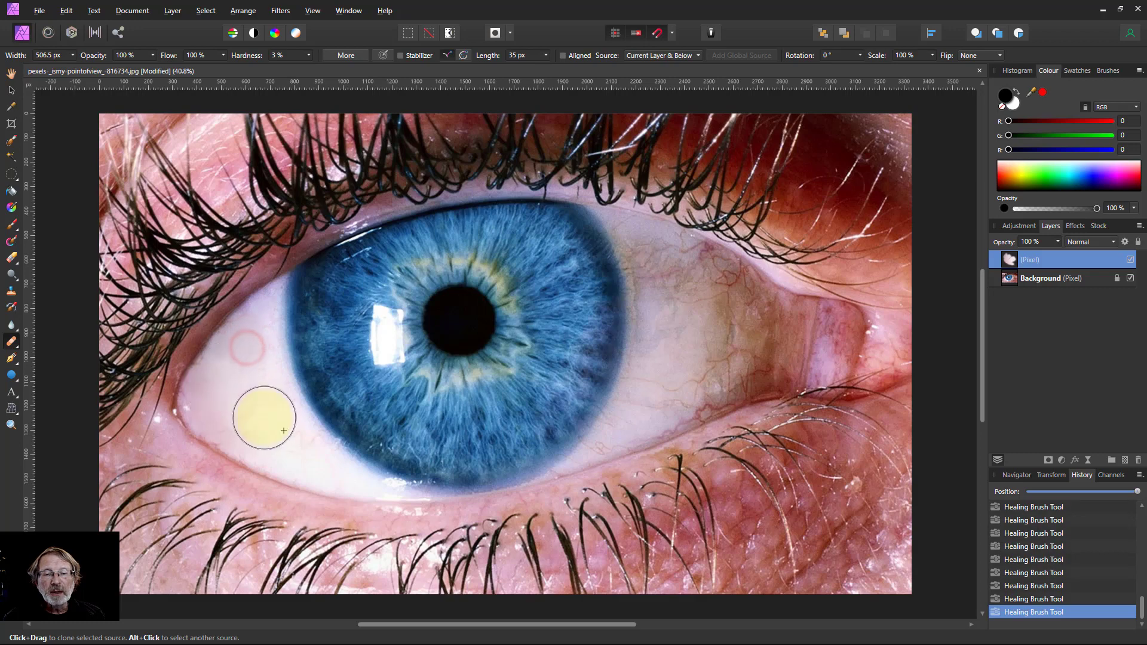
pyautogui.moveTo(264, 418)
pyautogui.mouseDown()
pyautogui.moveTo(218, 419)
pyautogui.moveTo(222, 389)
pyautogui.moveTo(226, 408)
pyautogui.moveTo(261, 436)
pyautogui.moveTo(231, 422)
pyautogui.mouseUp()
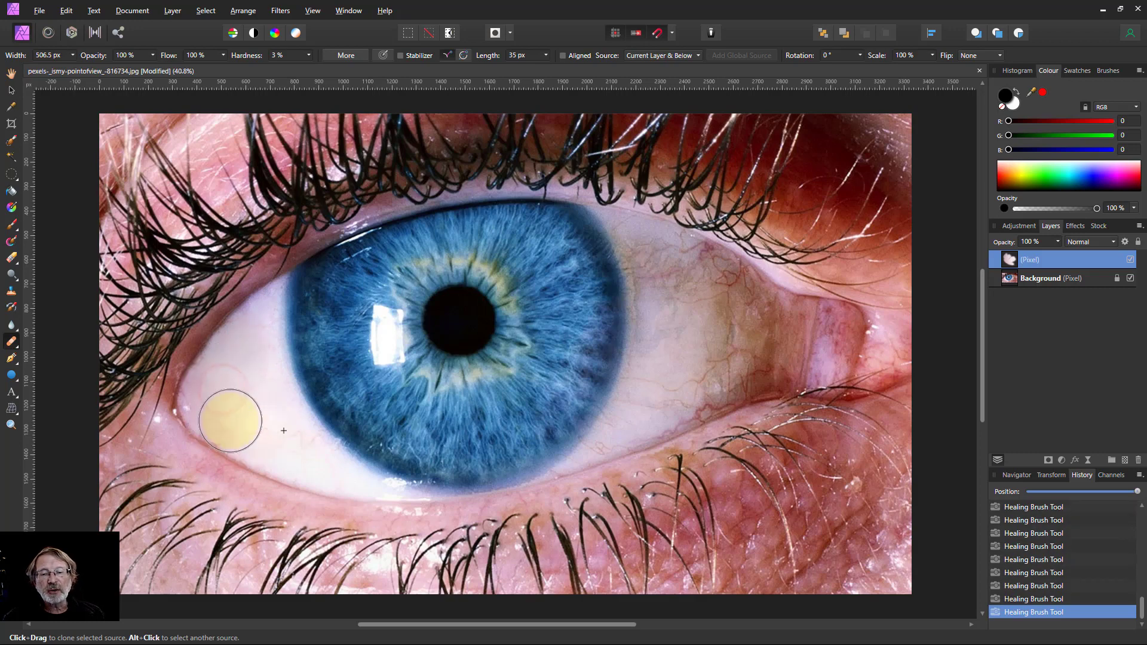
pyautogui.click(216, 408)
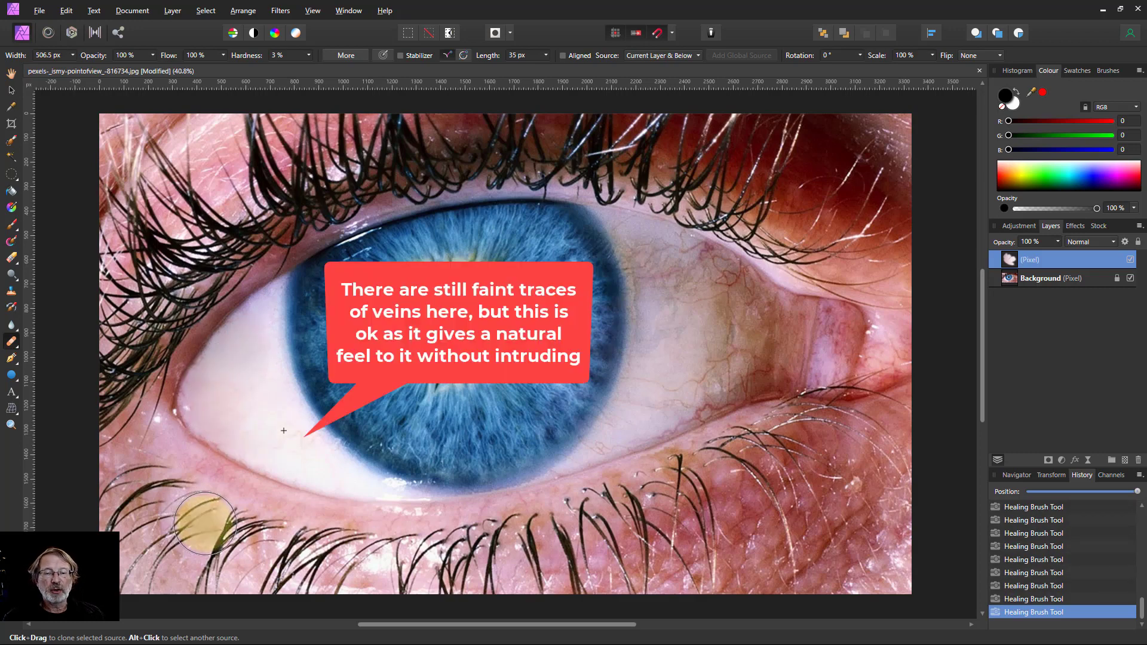
pyautogui.moveTo(205, 524); pyautogui.dragTo(304, 508)
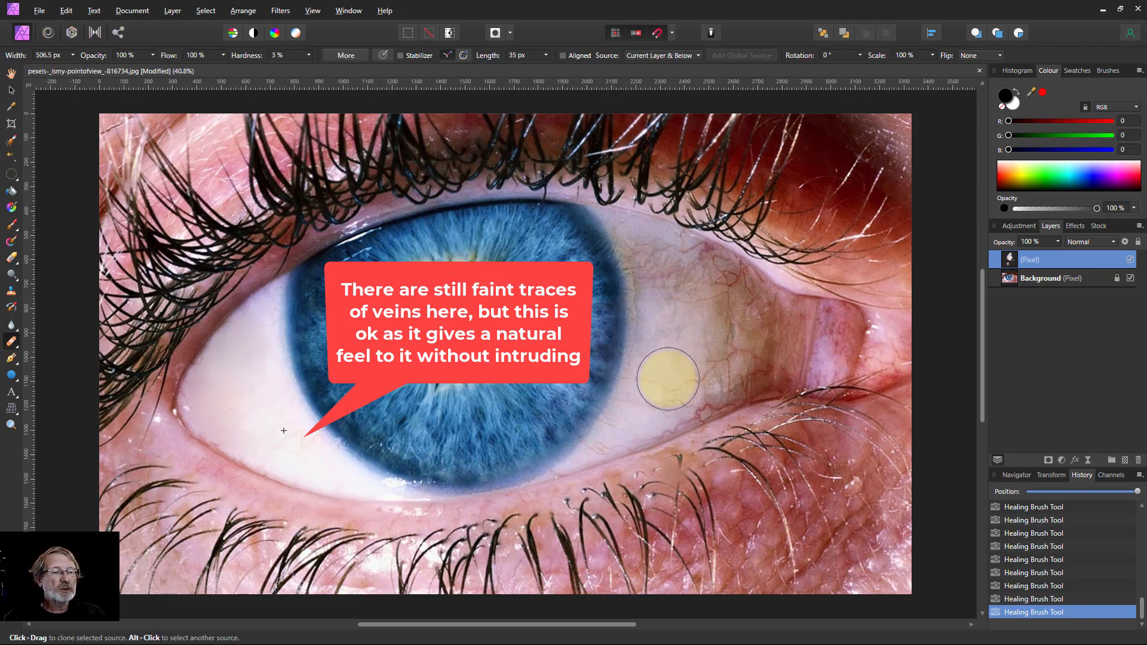
pyautogui.press('[')
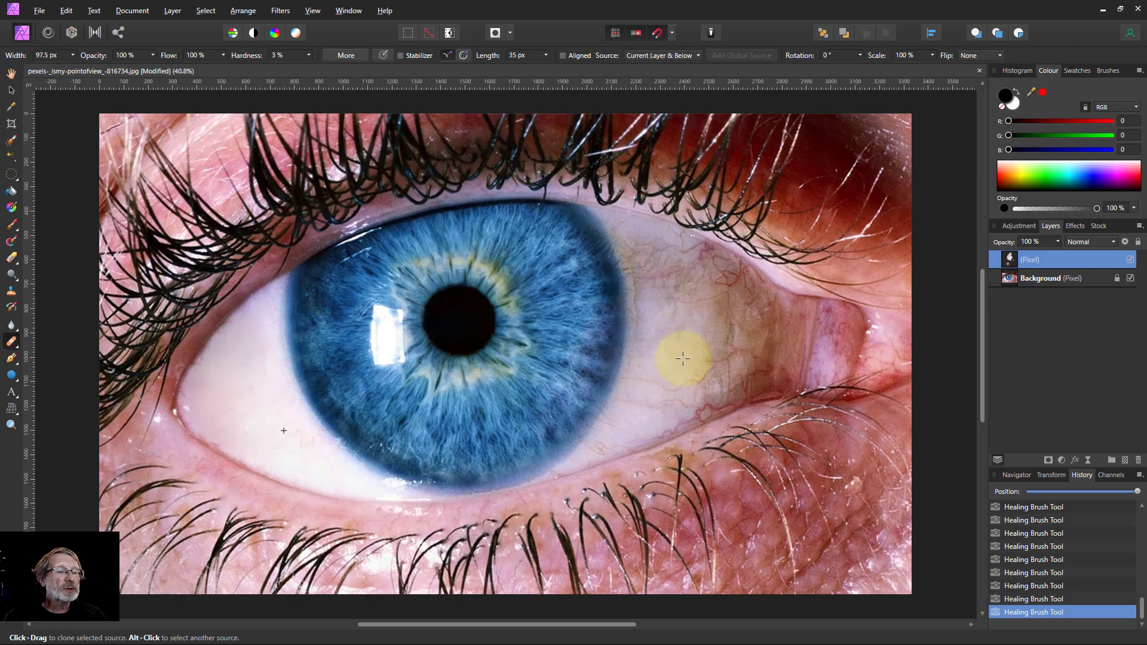
# - Sample a clean spot right of the iris and heal the veins beside it with a ~170 px brush
pyautogui.keyDown('alt'); pyautogui.click(684, 359); pyautogui.keyUp('alt')
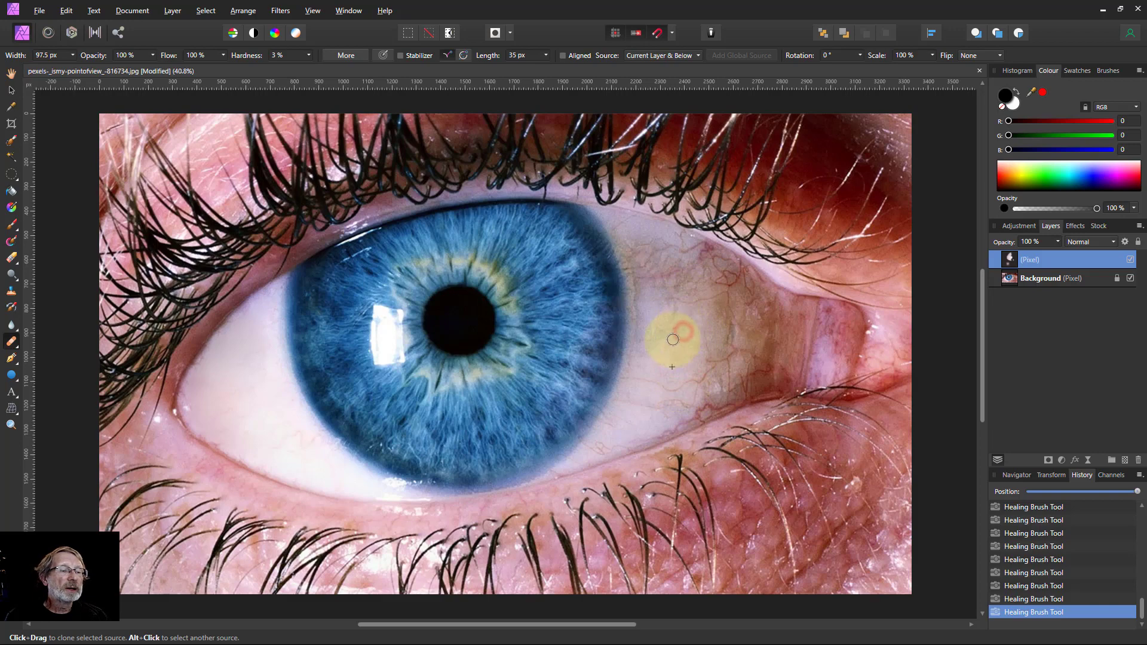
pyautogui.press(']')
pyautogui.press(']')
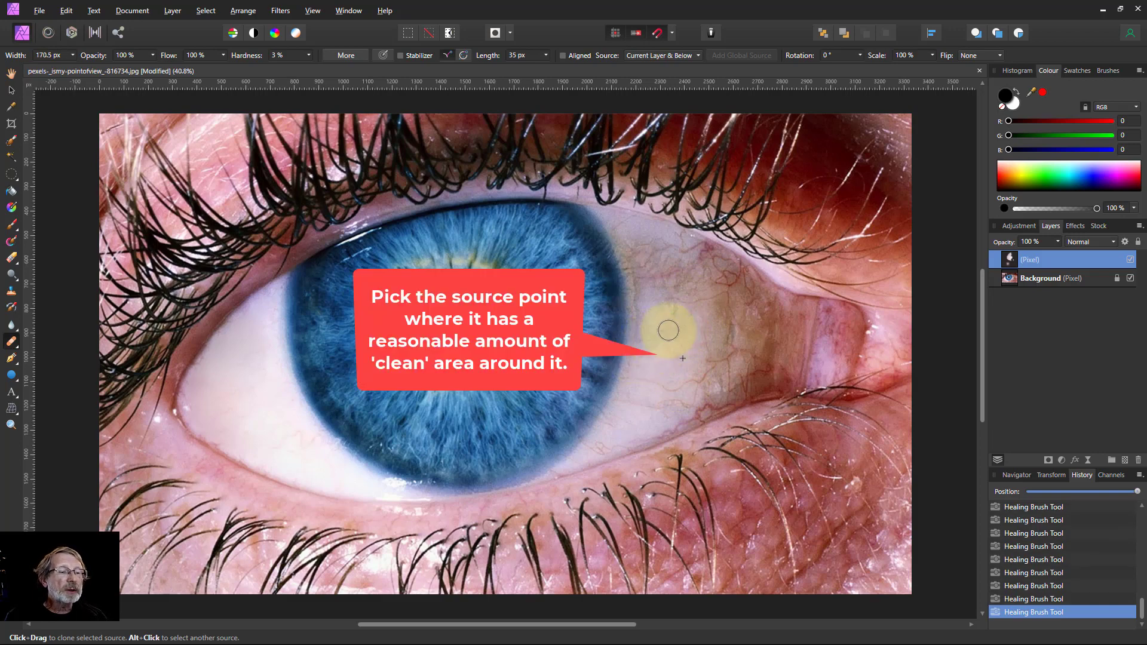
pyautogui.moveTo(665, 330); pyautogui.dragTo(660, 340)
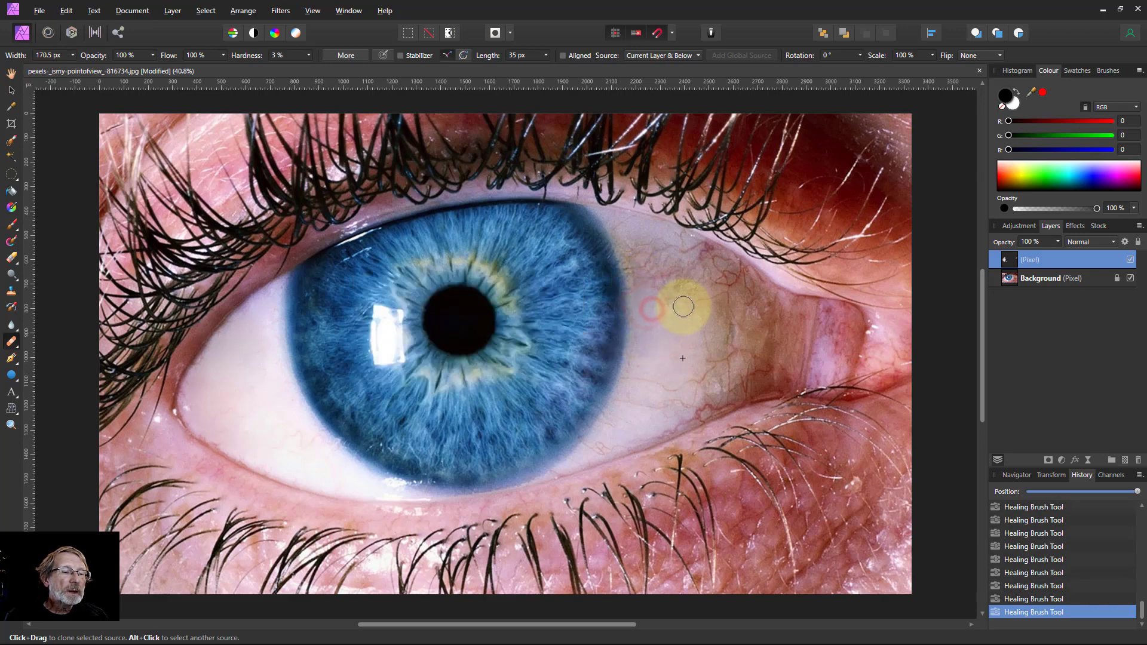
pyautogui.moveTo(678, 260)
pyautogui.mouseDown()
pyautogui.moveTo(682, 296)
pyautogui.moveTo(663, 290)
pyautogui.mouseUp()
pyautogui.moveTo(636, 247); pyautogui.dragTo(637, 282)
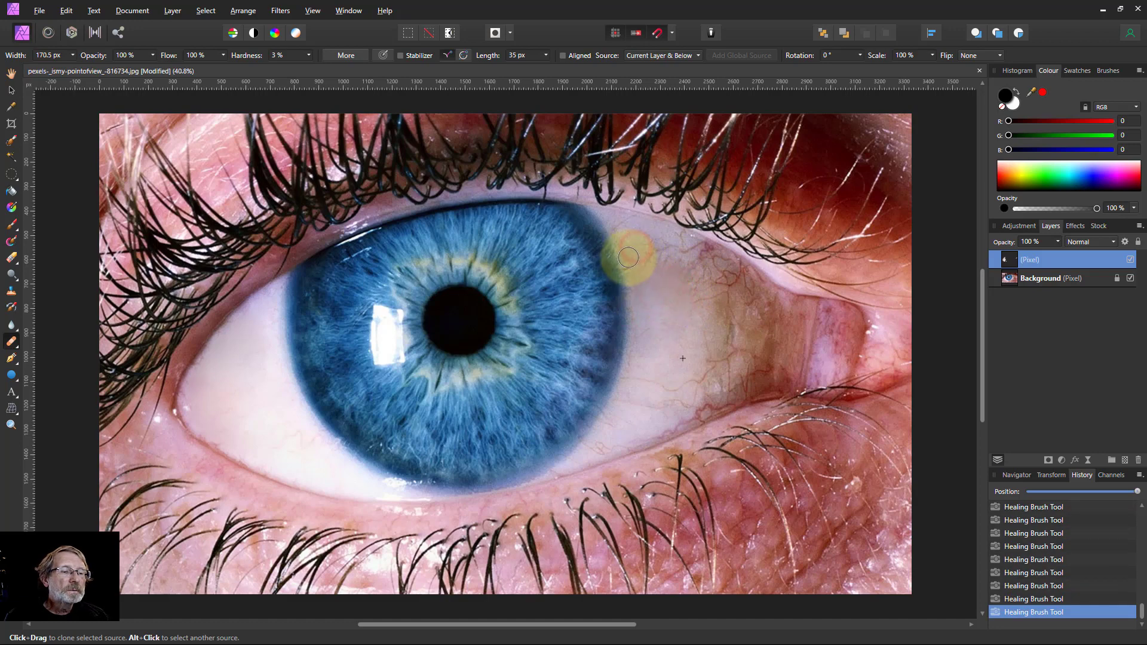
pyautogui.hotkey('ctrl', 'z')
pyautogui.hotkey('ctrl', 'z')
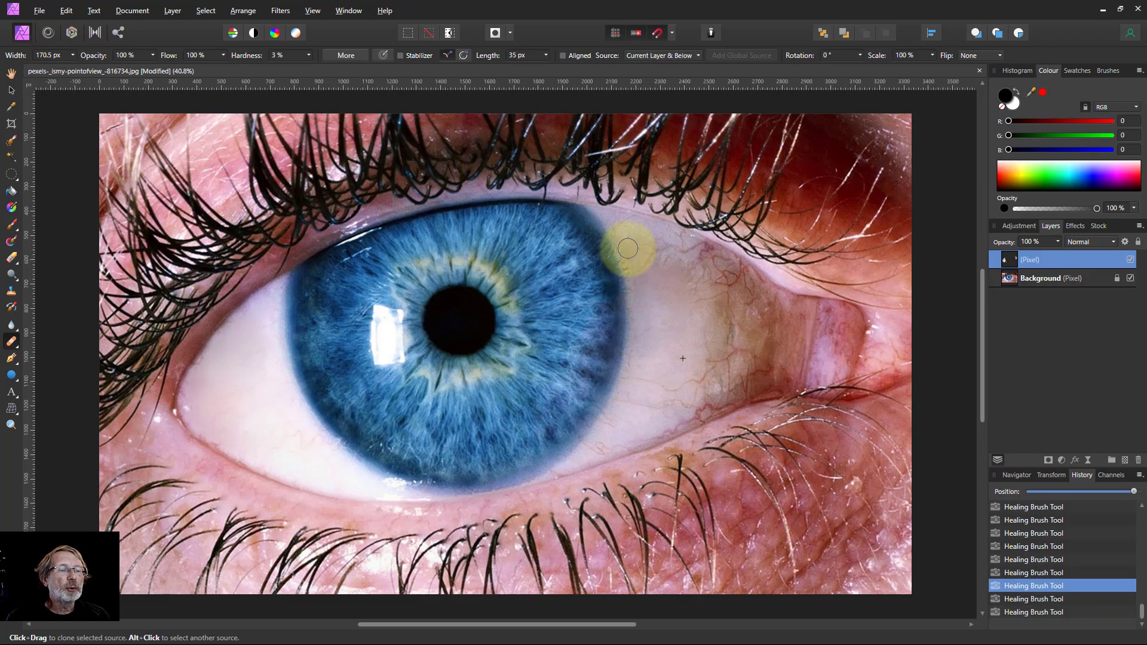
pyautogui.moveTo(629, 250)
pyautogui.mouseDown()
pyautogui.moveTo(655, 274)
pyautogui.moveTo(648, 257)
pyautogui.moveTo(692, 253)
pyautogui.mouseUp()
# - Heal the veins across the upper right eye white
pyautogui.moveTo(695, 250)
pyautogui.mouseDown()
pyautogui.moveTo(702, 261)
pyautogui.moveTo(696, 254)
pyautogui.mouseUp()
pyautogui.moveTo(709, 254)
pyautogui.mouseDown()
pyautogui.moveTo(720, 272)
pyautogui.moveTo(704, 252)
pyautogui.mouseUp()
pyautogui.moveTo(727, 255)
pyautogui.mouseDown()
pyautogui.moveTo(701, 255)
pyautogui.moveTo(739, 272)
pyautogui.moveTo(733, 286)
pyautogui.moveTo(725, 277)
pyautogui.moveTo(736, 301)
pyautogui.moveTo(718, 278)
pyautogui.moveTo(735, 303)
pyautogui.moveTo(705, 316)
pyautogui.mouseUp()
pyautogui.moveTo(706, 275); pyautogui.dragTo(715, 315)
pyautogui.moveTo(698, 287); pyautogui.dragTo(700, 309)
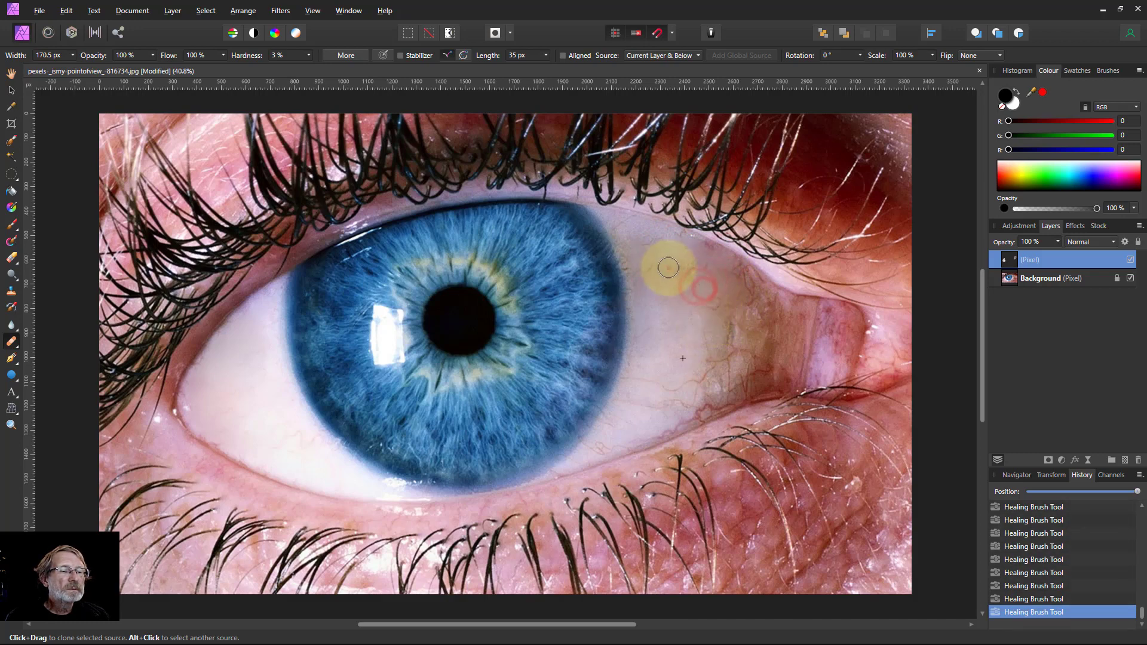
pyautogui.moveTo(668, 267); pyautogui.dragTo(683, 338)
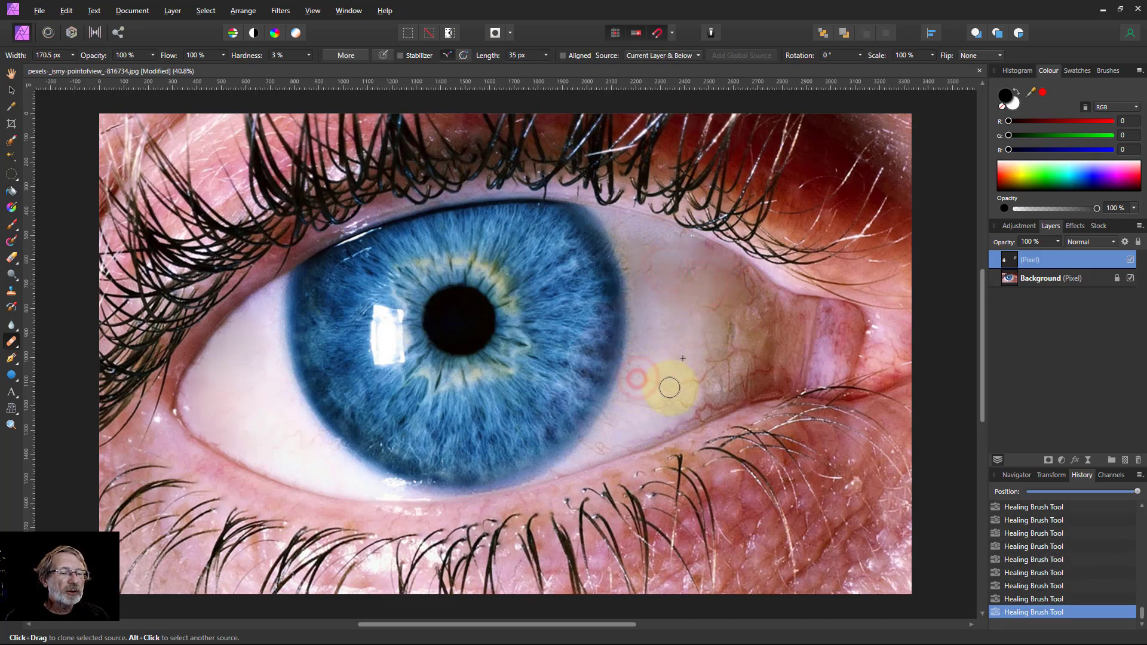
pyautogui.moveTo(670, 388)
pyautogui.mouseDown()
pyautogui.moveTo(639, 393)
pyautogui.moveTo(644, 381)
pyautogui.moveTo(663, 399)
pyautogui.moveTo(607, 434)
pyautogui.moveTo(632, 396)
pyautogui.mouseUp()
# - Heal the veins on the lower right eye white and in the outer eye corner
pyautogui.click(598, 454)
pyautogui.moveTo(610, 449)
pyautogui.mouseDown()
pyautogui.moveTo(702, 409)
pyautogui.moveTo(674, 400)
pyautogui.moveTo(735, 389)
pyautogui.moveTo(694, 404)
pyautogui.moveTo(721, 378)
pyautogui.moveTo(699, 367)
pyautogui.moveTo(730, 361)
pyautogui.moveTo(747, 379)
pyautogui.moveTo(761, 366)
pyautogui.mouseUp()
pyautogui.click(668, 424)
pyautogui.click(698, 393)
pyautogui.click(733, 327)
pyautogui.moveTo(734, 328)
pyautogui.mouseDown()
pyautogui.moveTo(733, 339)
pyautogui.moveTo(727, 328)
pyautogui.mouseUp()
pyautogui.click(715, 375)
pyautogui.moveTo(714, 375)
pyautogui.mouseDown()
pyautogui.moveTo(740, 381)
pyautogui.moveTo(706, 408)
pyautogui.moveTo(725, 389)
pyautogui.moveTo(697, 392)
pyautogui.moveTo(738, 367)
pyautogui.moveTo(673, 426)
pyautogui.moveTo(634, 443)
pyautogui.moveTo(646, 431)
pyautogui.moveTo(608, 437)
pyautogui.moveTo(709, 331)
pyautogui.moveTo(719, 309)
pyautogui.moveTo(685, 277)
pyautogui.moveTo(684, 267)
pyautogui.moveTo(706, 276)
pyautogui.moveTo(687, 261)
pyautogui.moveTo(721, 313)
pyautogui.moveTo(711, 301)
pyautogui.moveTo(718, 356)
pyautogui.moveTo(728, 311)
pyautogui.moveTo(747, 295)
pyautogui.moveTo(757, 341)
pyautogui.moveTo(747, 278)
pyautogui.moveTo(726, 265)
pyautogui.moveTo(745, 275)
pyautogui.moveTo(698, 248)
pyautogui.moveTo(642, 258)
pyautogui.moveTo(648, 270)
pyautogui.moveTo(639, 249)
pyautogui.moveTo(640, 274)
pyautogui.moveTo(661, 246)
pyautogui.moveTo(684, 255)
pyautogui.moveTo(713, 347)
pyautogui.moveTo(756, 353)
pyautogui.moveTo(757, 343)
pyautogui.moveTo(754, 332)
pyautogui.moveTo(694, 342)
pyautogui.moveTo(702, 322)
pyautogui.moveTo(750, 325)
pyautogui.moveTo(753, 285)
pyautogui.moveTo(737, 415)
pyautogui.moveTo(681, 379)
pyautogui.moveTo(383, 454)
pyautogui.moveTo(492, 544)
pyautogui.moveTo(647, 531)
pyautogui.moveTo(367, 503)
pyautogui.mouseUp()
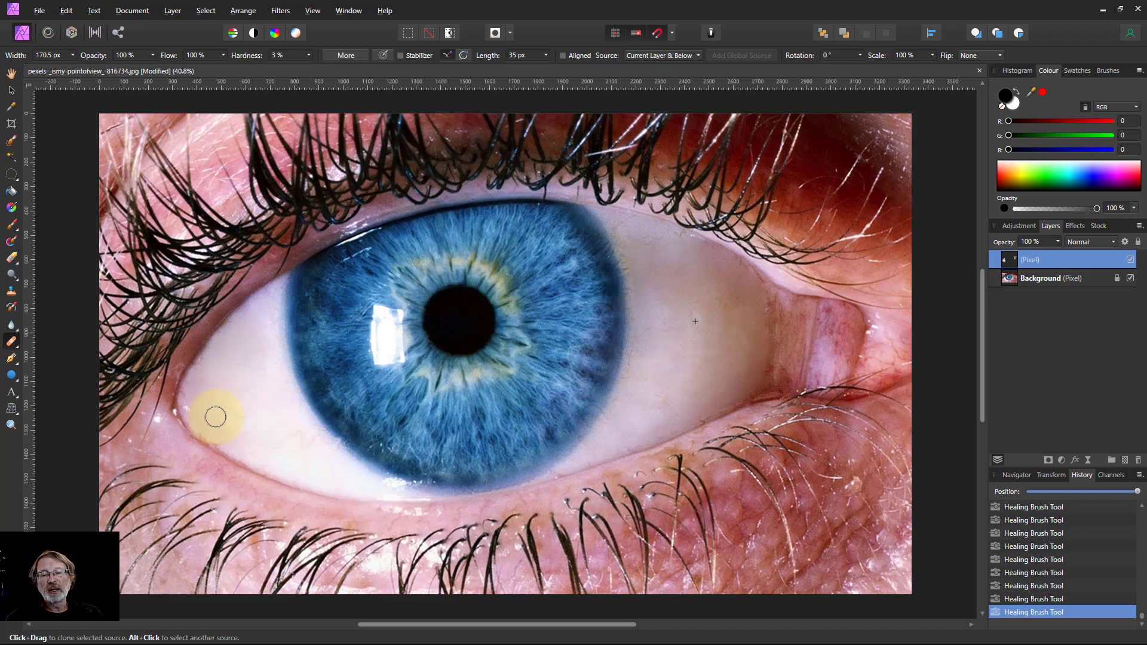
# - Heal along the lower eye corner, then zoom out and back in to review the eye
pyautogui.moveTo(216, 416)
pyautogui.mouseDown()
pyautogui.moveTo(199, 389)
pyautogui.moveTo(201, 418)
pyautogui.moveTo(220, 441)
pyautogui.mouseUp()
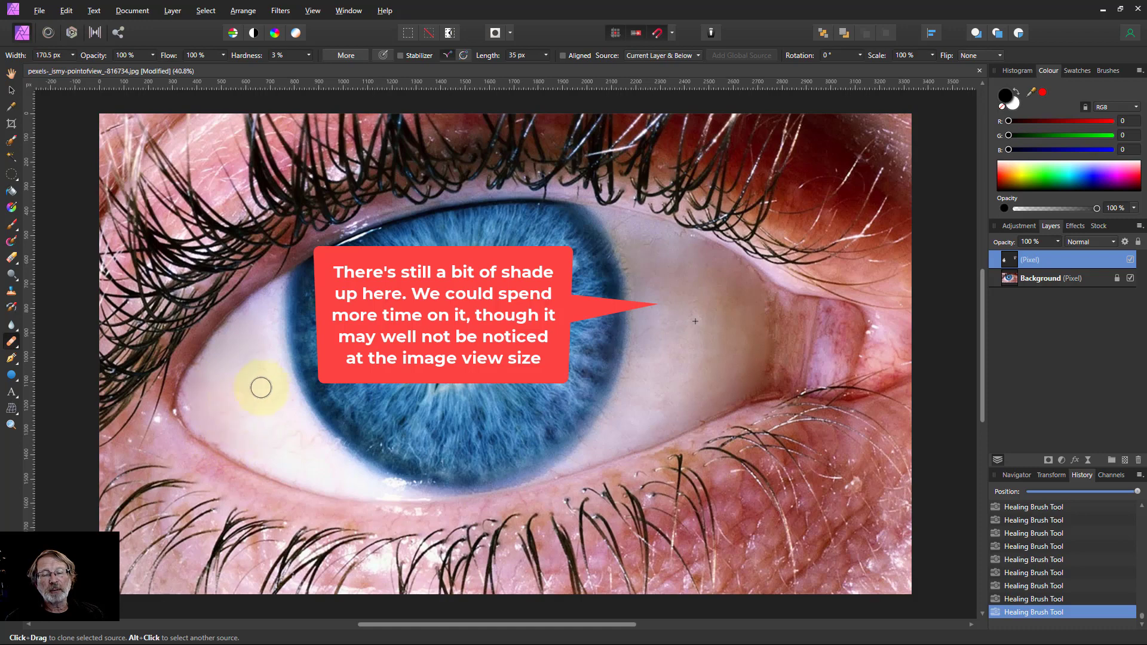
pyautogui.scroll(-2, 754, 345)
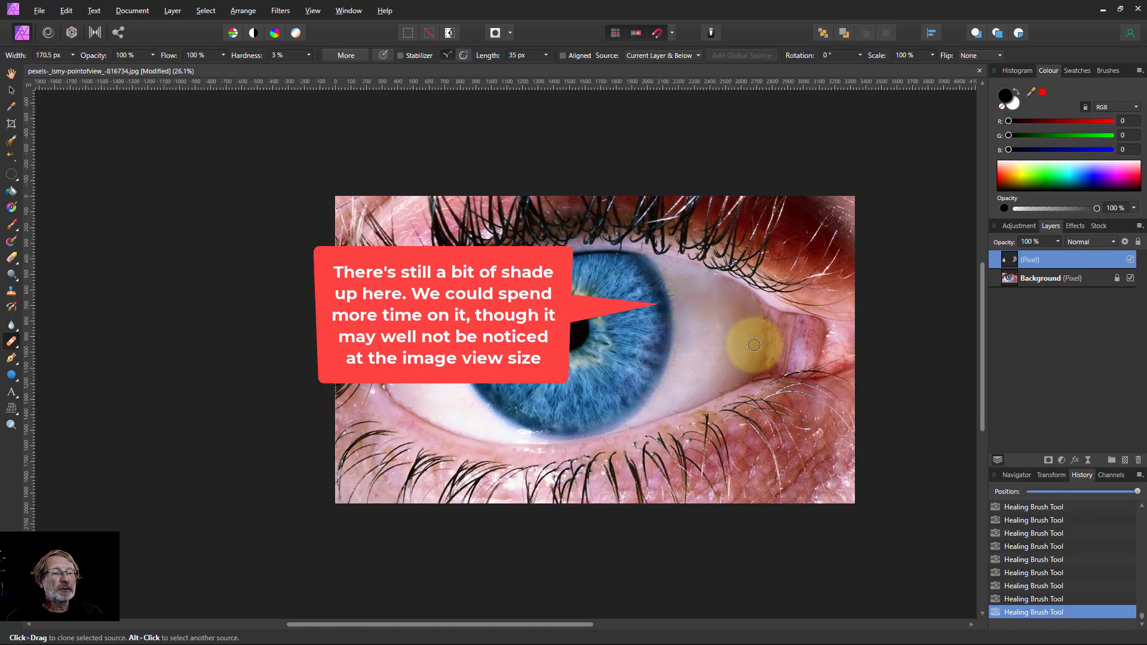
pyautogui.scroll(-3, 754, 345)
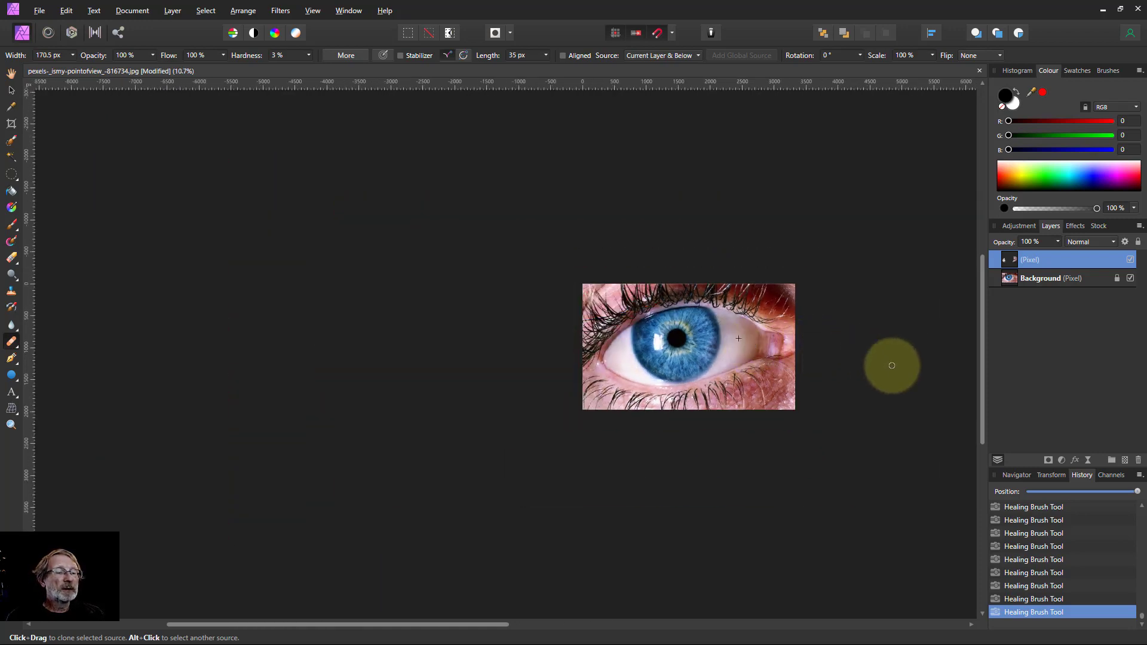
pyautogui.moveTo(485, 625); pyautogui.dragTo(636, 625)
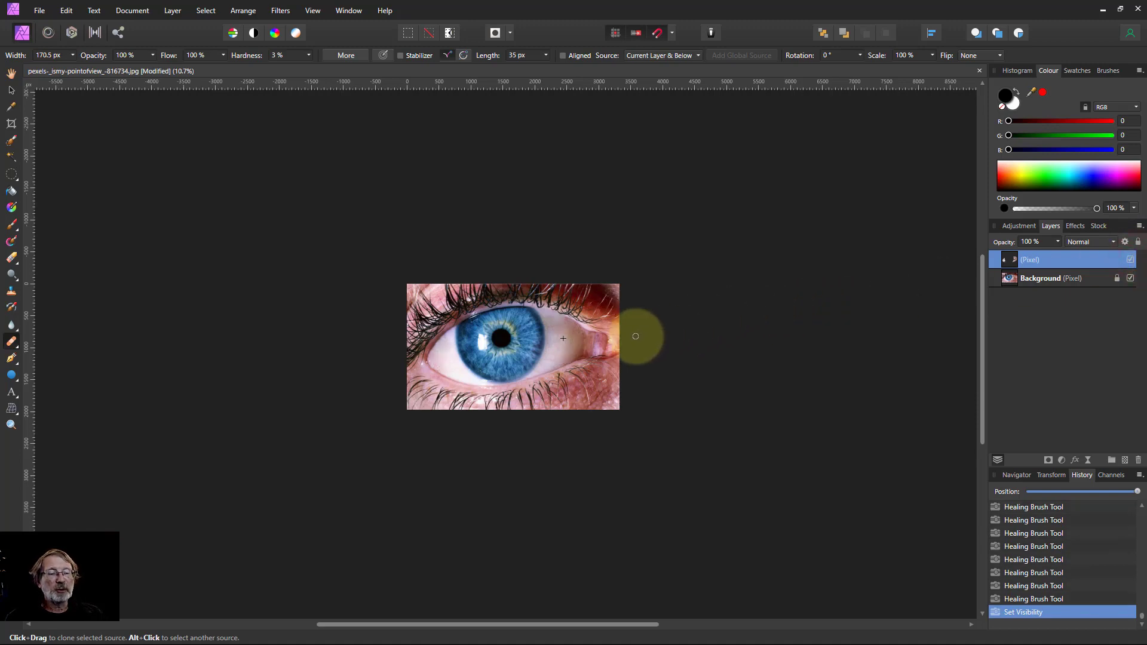
pyautogui.scroll(4, 623, 332)
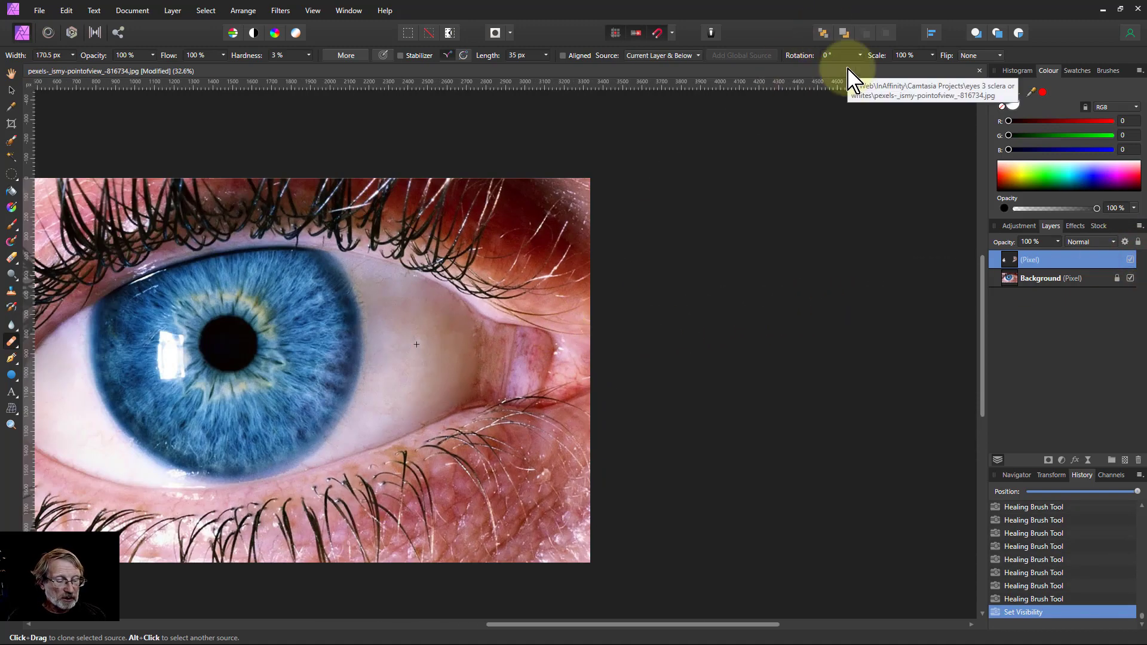
pyautogui.hotkey('ctrl', '0')
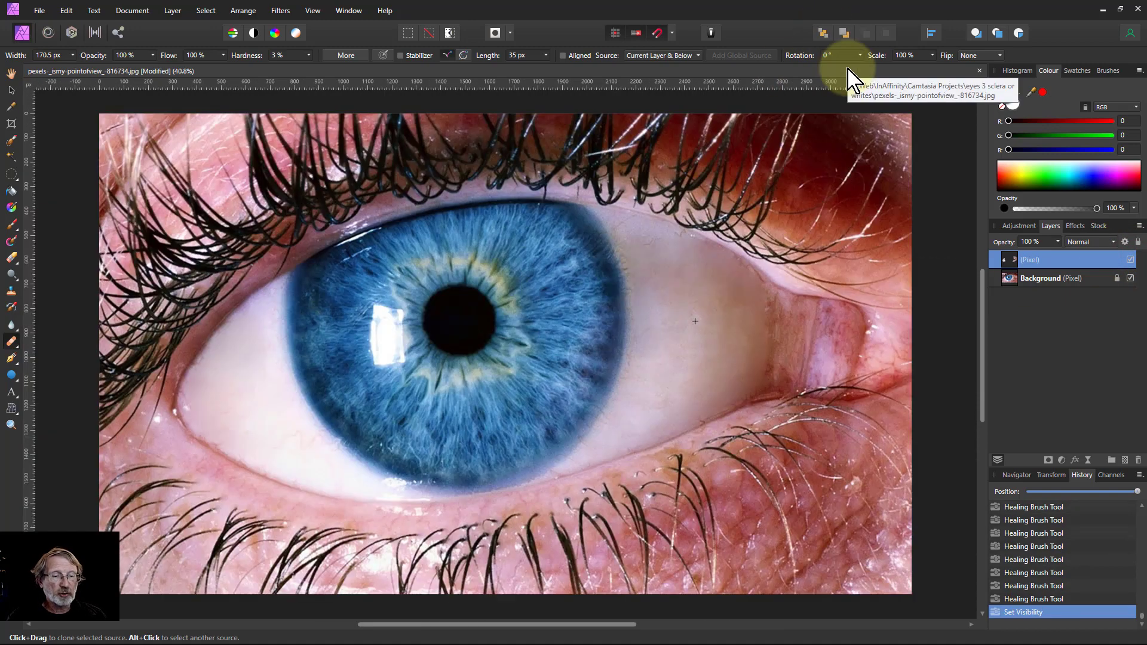
pyautogui.click(1130, 260)
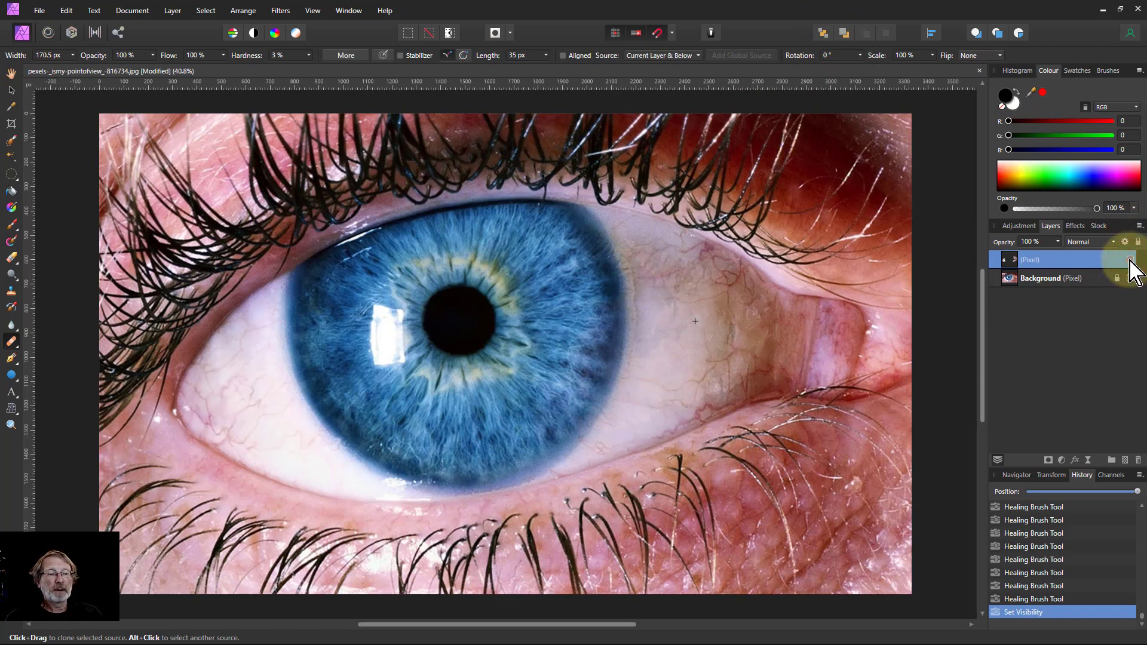
pyautogui.click(1130, 260)
pyautogui.click(1130, 260)
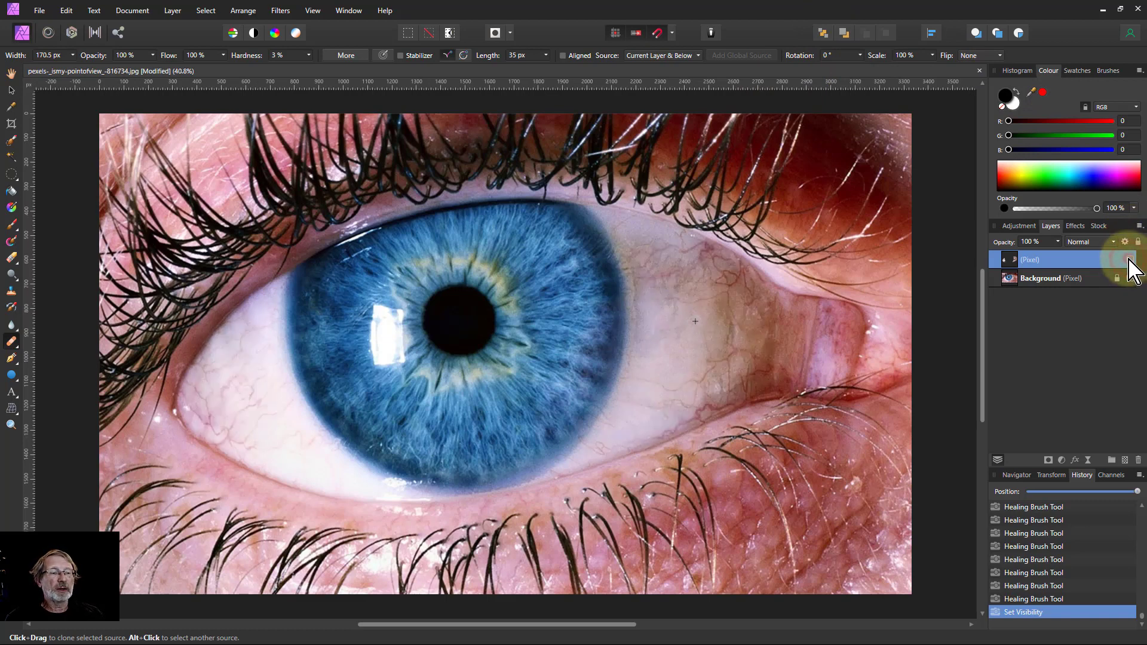
pyautogui.click(1130, 260)
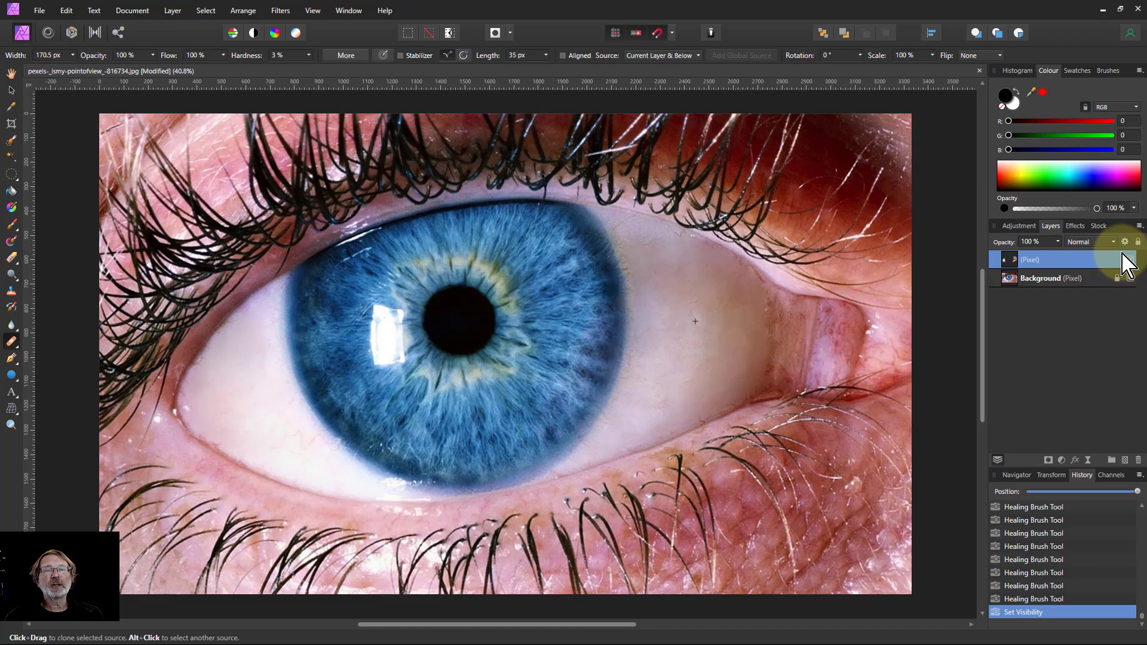